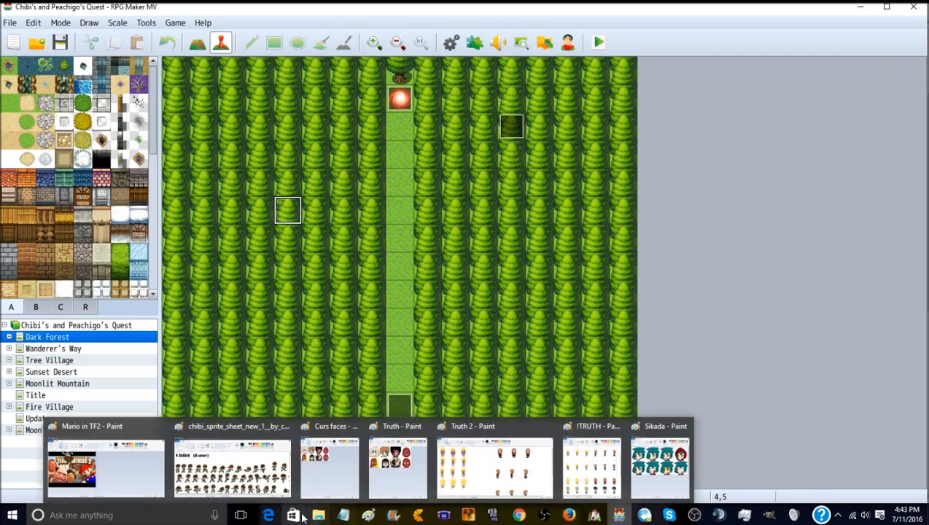
- Switch to the Truth 2 image in Paint and undo the last shift of the front-facing brown-haired row
{"action": "mouse_move", "coordinate": [353, 519]}
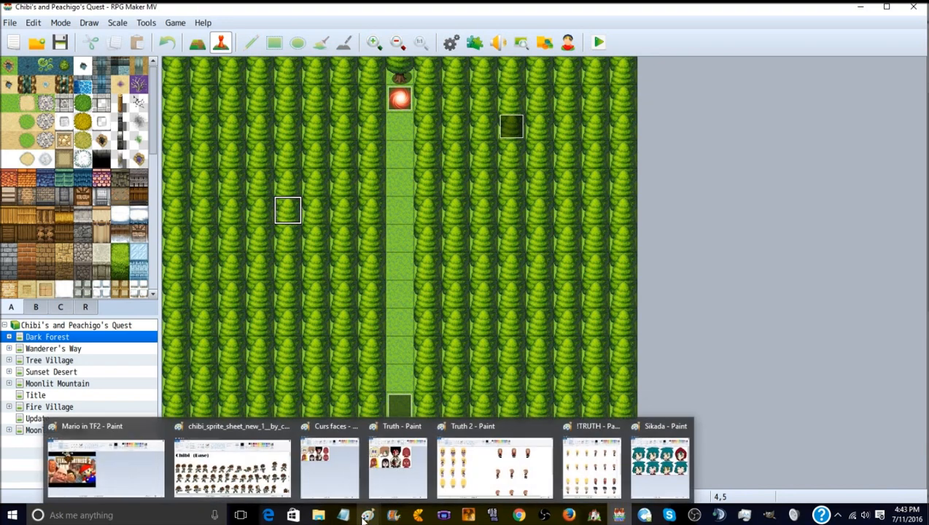
{"action": "mouse_move", "coordinate": [448, 473]}
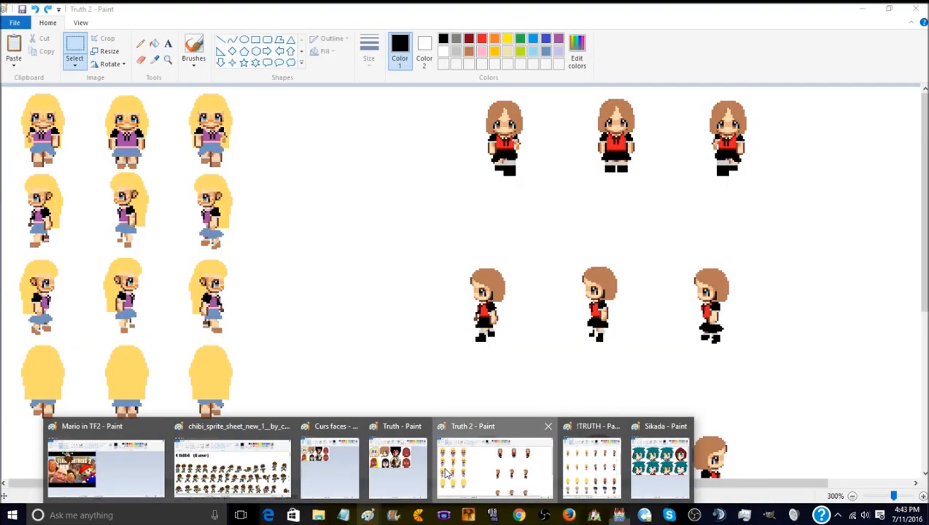
{"action": "left_click", "coordinate": [447, 473]}
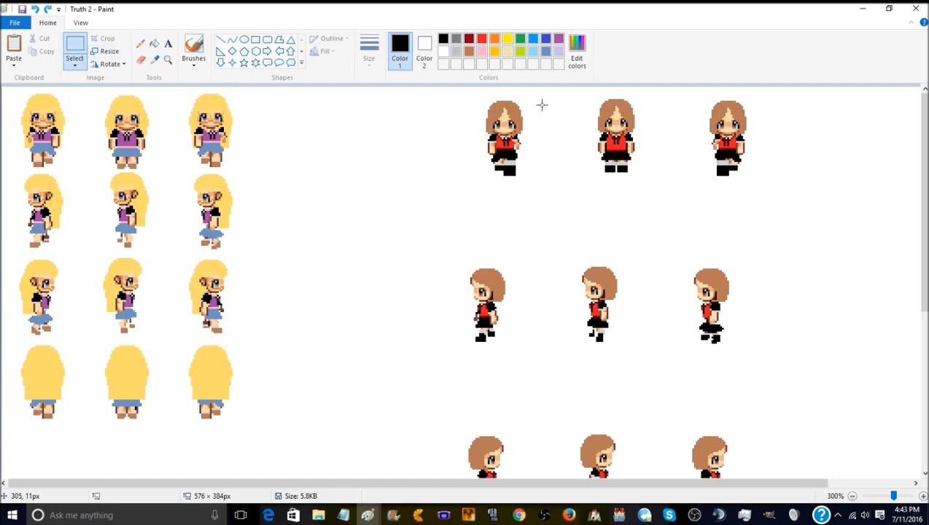
{"action": "left_click", "coordinate": [36, 9]}
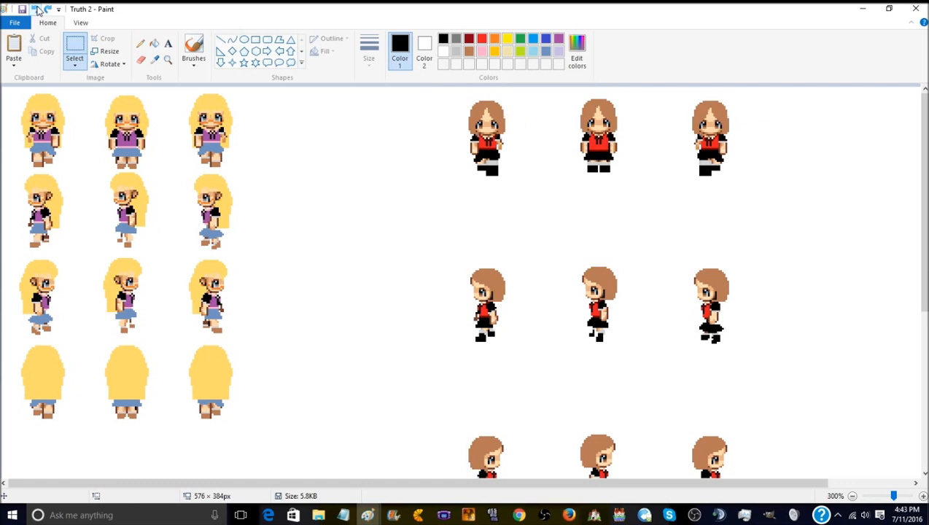
{"action": "left_click", "coordinate": [36, 9]}
{"action": "left_click", "coordinate": [47, 9]}
- Move the third front-facing brown-haired sprite over the first blonde sprite, aligning it as a transparent selection and making it opaque to cover the blonde one
{"action": "left_click_drag", "start_coordinate": [689, 98], "coordinate": [735, 174]}
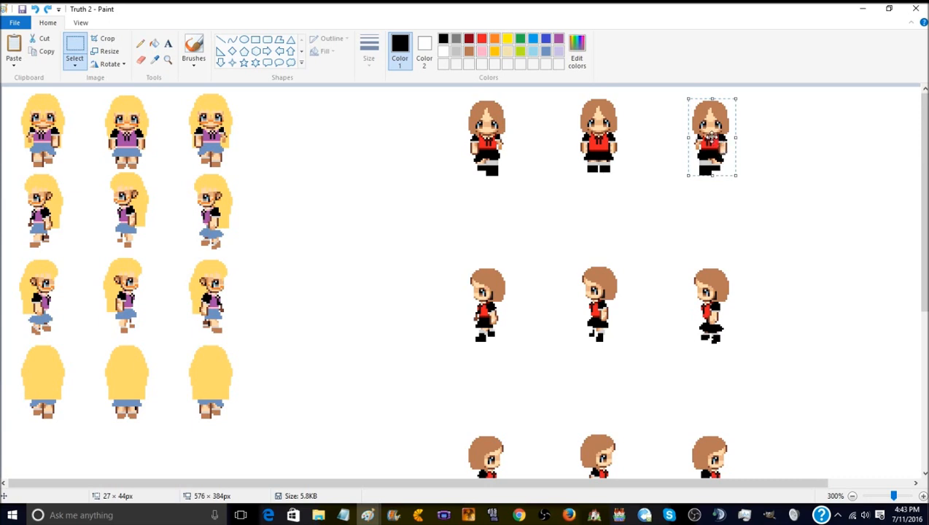
{"action": "left_click_drag", "start_coordinate": [710, 137], "coordinate": [333, 132]}
{"action": "left_click", "coordinate": [74, 64]}
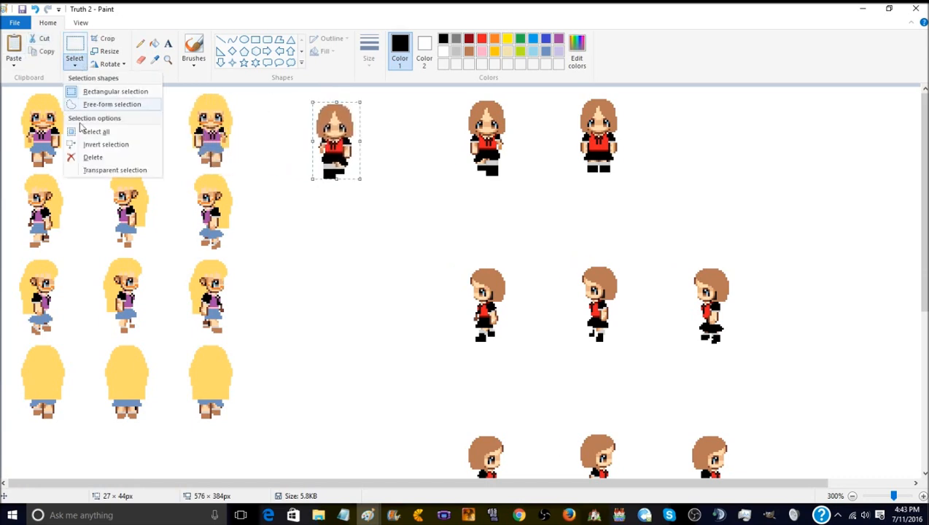
{"action": "left_click", "coordinate": [107, 170]}
{"action": "left_click_drag", "start_coordinate": [343, 129], "coordinate": [51, 117]}
{"action": "left_click", "coordinate": [42, 119]}
{"action": "left_click_drag", "start_coordinate": [42, 119], "coordinate": [42, 117]}
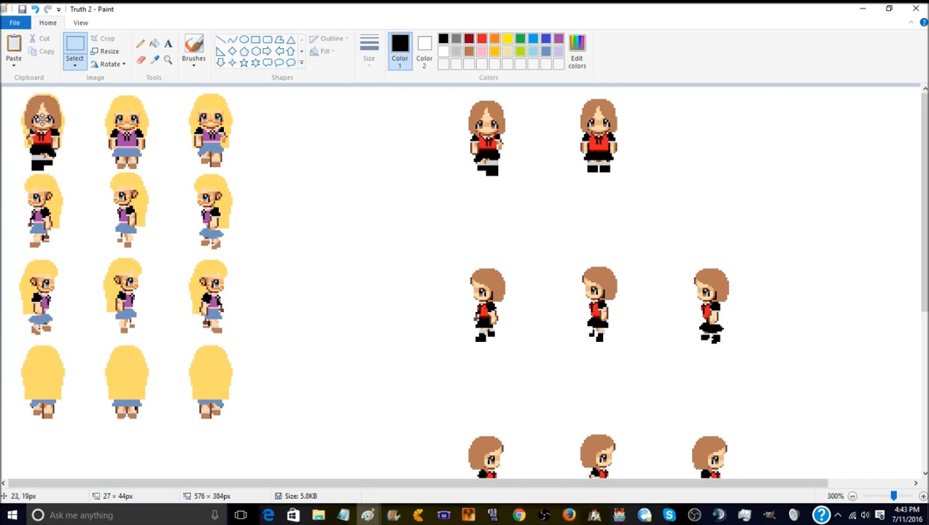
{"action": "left_click", "coordinate": [74, 64]}
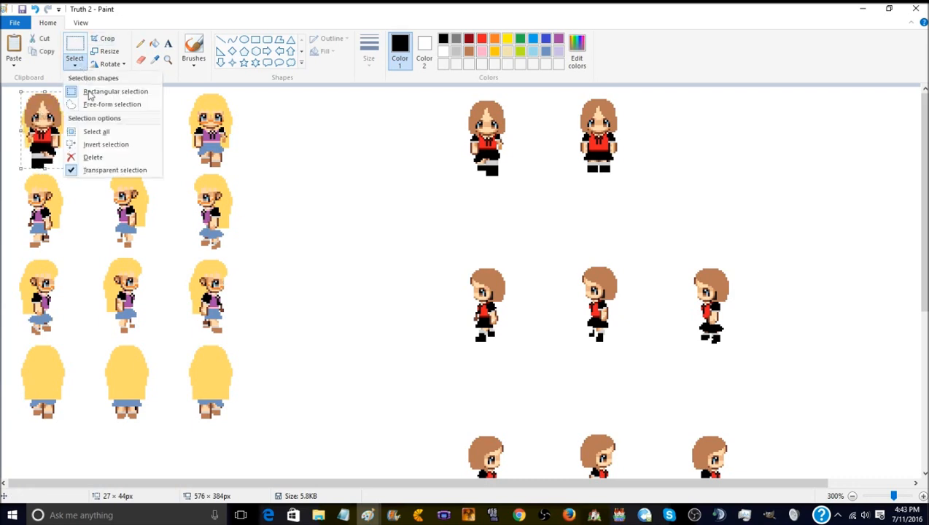
{"action": "left_click", "coordinate": [113, 170]}
{"action": "left_click", "coordinate": [295, 118]}
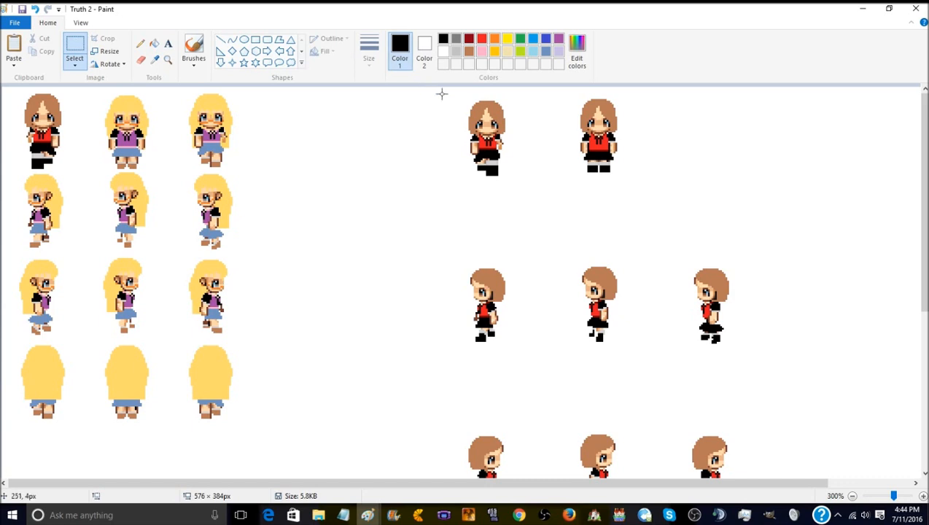
- Move the first front-facing brown-haired sprite over the third blonde sprite, aligning it transparently and making it opaque to cover the original
{"action": "left_click_drag", "start_coordinate": [460, 96], "coordinate": [512, 174]}
{"action": "left_click_drag", "start_coordinate": [501, 138], "coordinate": [221, 130]}
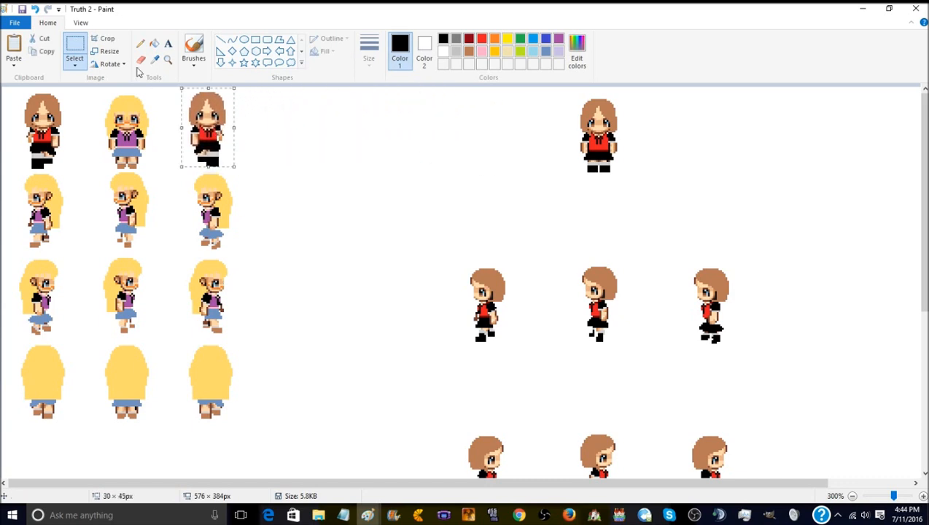
{"action": "left_click", "coordinate": [76, 66]}
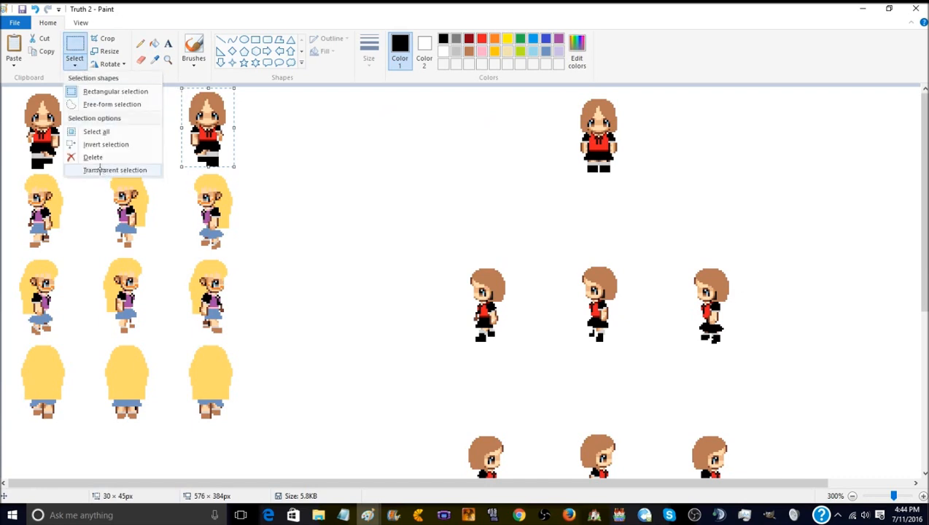
{"action": "left_click", "coordinate": [104, 168]}
{"action": "left_click_drag", "start_coordinate": [204, 126], "coordinate": [210, 127]}
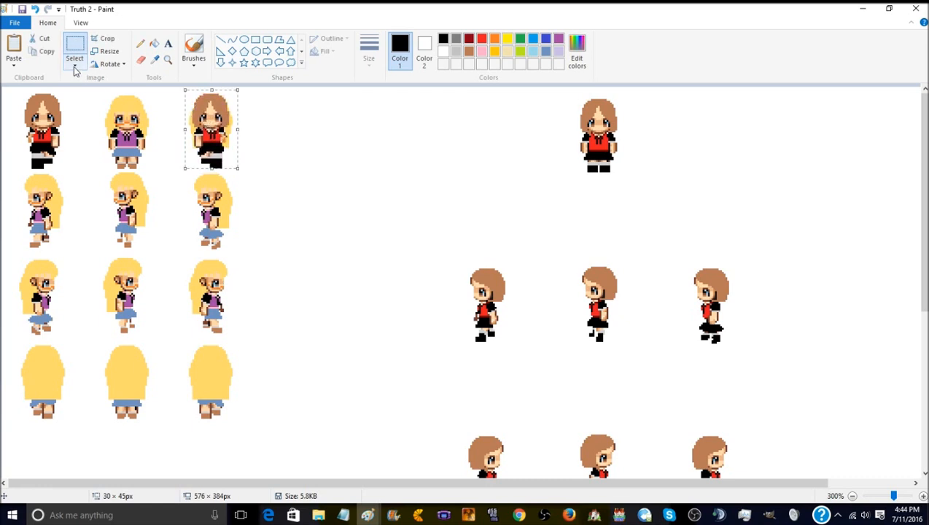
{"action": "left_click", "coordinate": [75, 64]}
{"action": "left_click", "coordinate": [81, 173]}
{"action": "left_click", "coordinate": [347, 145]}
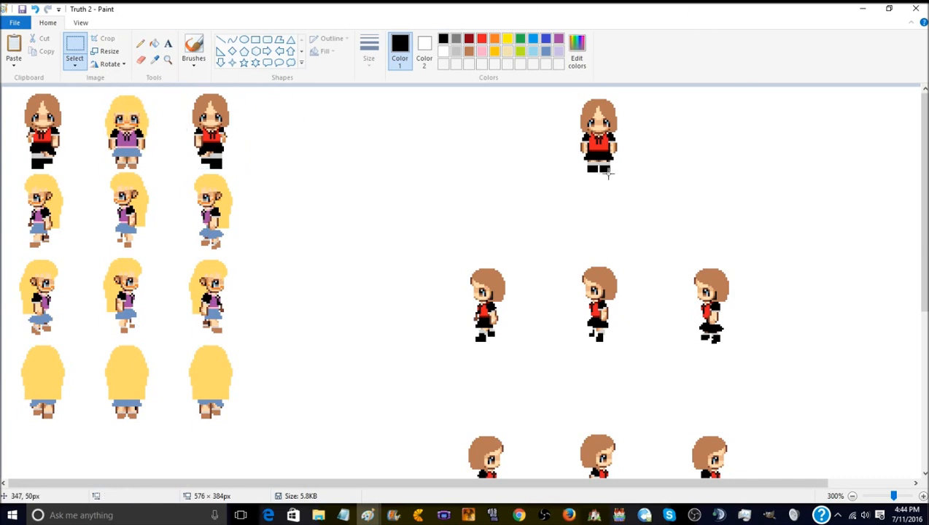
- Replace the middle blonde front-facing sprite with the standing brown-haired one, aligned as a transparent selection and set opaque
{"action": "left_click_drag", "start_coordinate": [621, 177], "coordinate": [575, 94]}
{"action": "left_click", "coordinate": [520, 134]}
{"action": "left_click_drag", "start_coordinate": [574, 94], "coordinate": [620, 173]}
{"action": "left_click_drag", "start_coordinate": [606, 143], "coordinate": [136, 142]}
{"action": "left_click", "coordinate": [75, 65]}
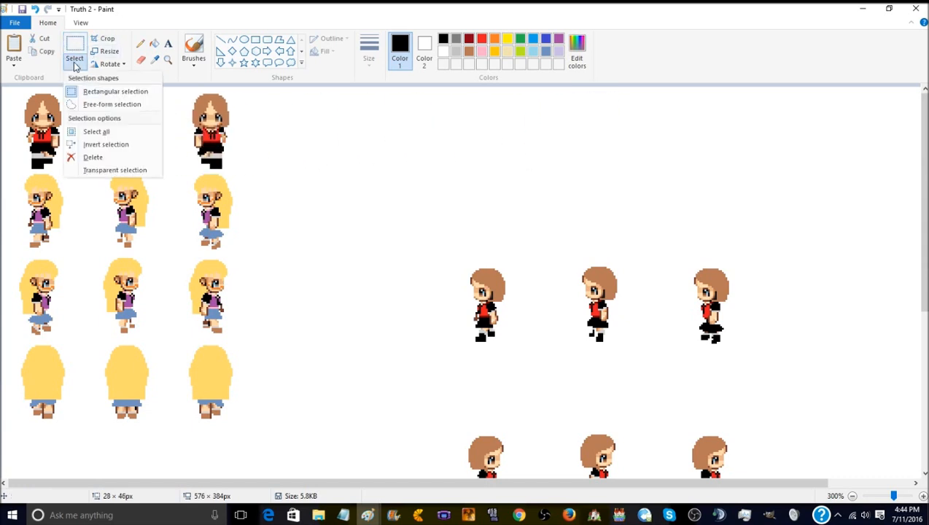
{"action": "left_click", "coordinate": [120, 167]}
{"action": "left_click_drag", "start_coordinate": [125, 128], "coordinate": [121, 129]}
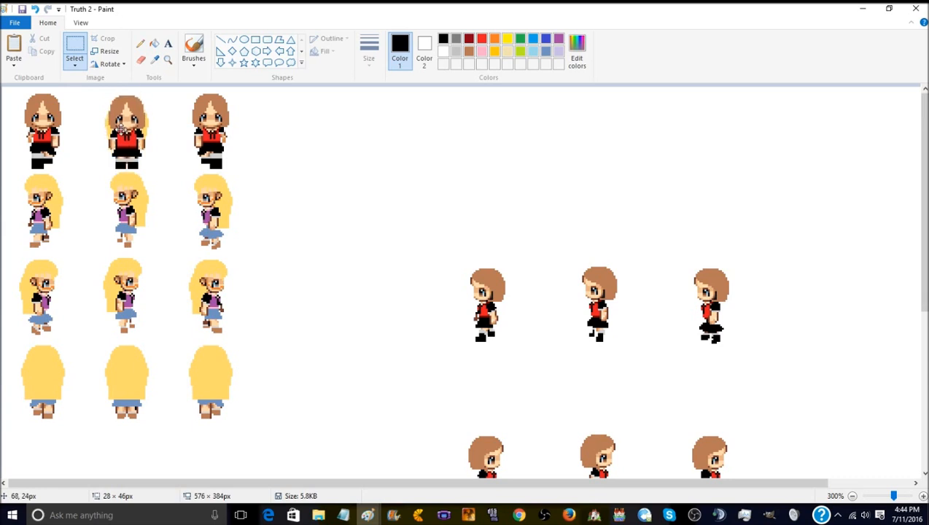
{"action": "left_click", "coordinate": [74, 65]}
{"action": "left_click", "coordinate": [116, 172]}
{"action": "left_click", "coordinate": [461, 226]}
- Place the first left-facing brown-haired sprite over the second row's first blonde sprite with transparent selection, and make it opaque to cover it
{"action": "left_click_drag", "start_coordinate": [481, 270], "coordinate": [510, 342]}
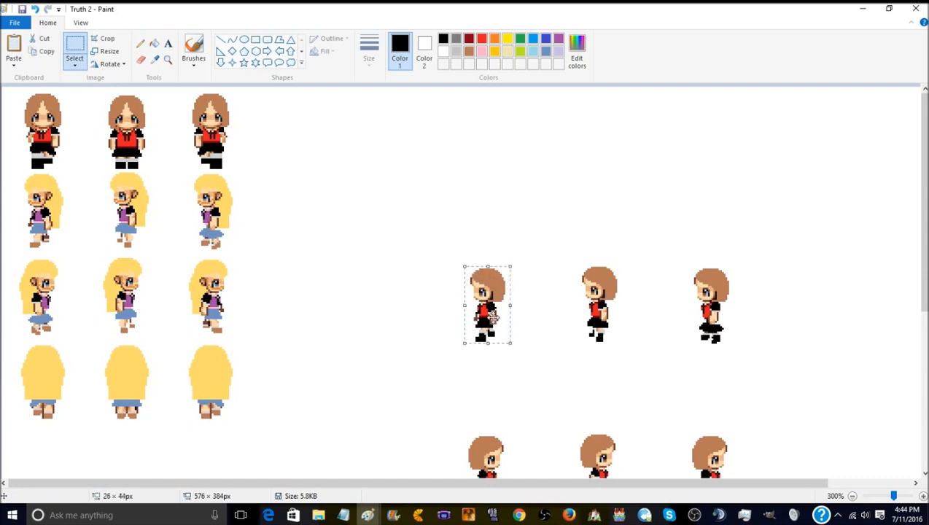
{"action": "left_click", "coordinate": [73, 63]}
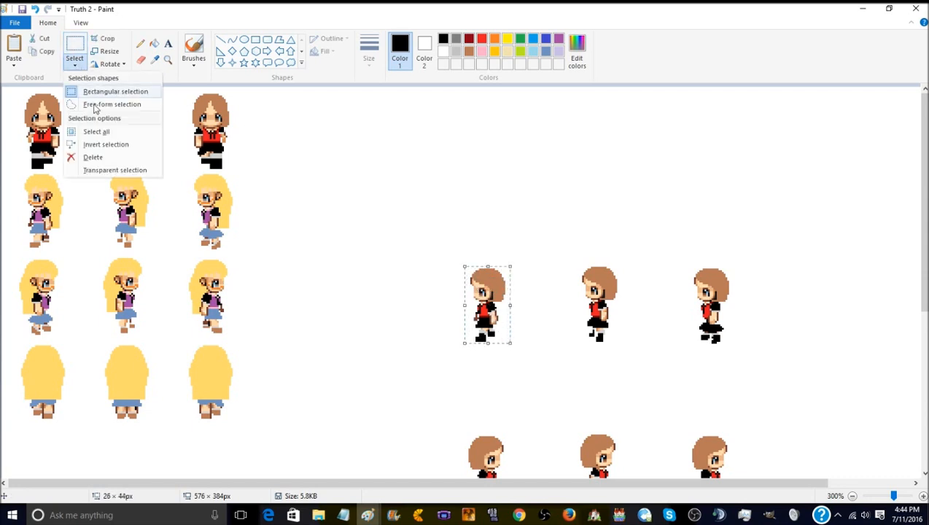
{"action": "left_click", "coordinate": [112, 170]}
{"action": "left_click_drag", "start_coordinate": [495, 287], "coordinate": [49, 194]}
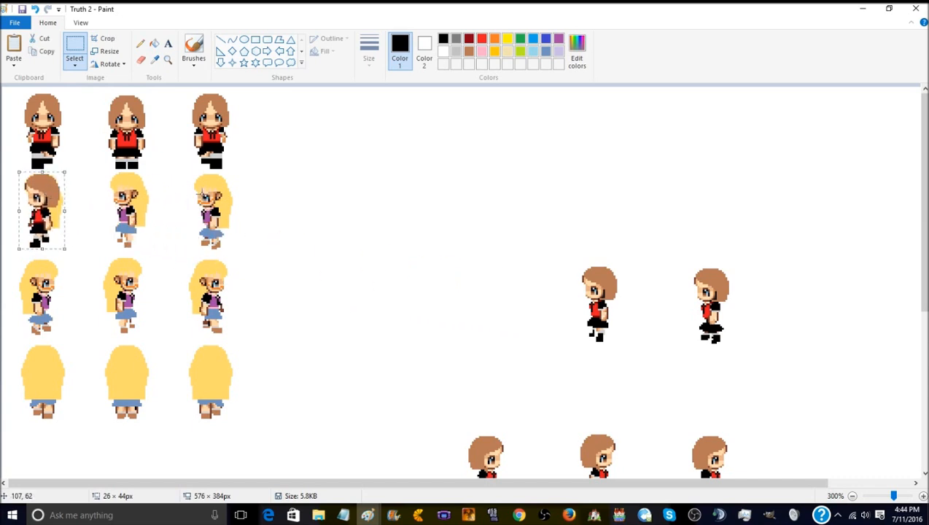
{"action": "left_click", "coordinate": [71, 68]}
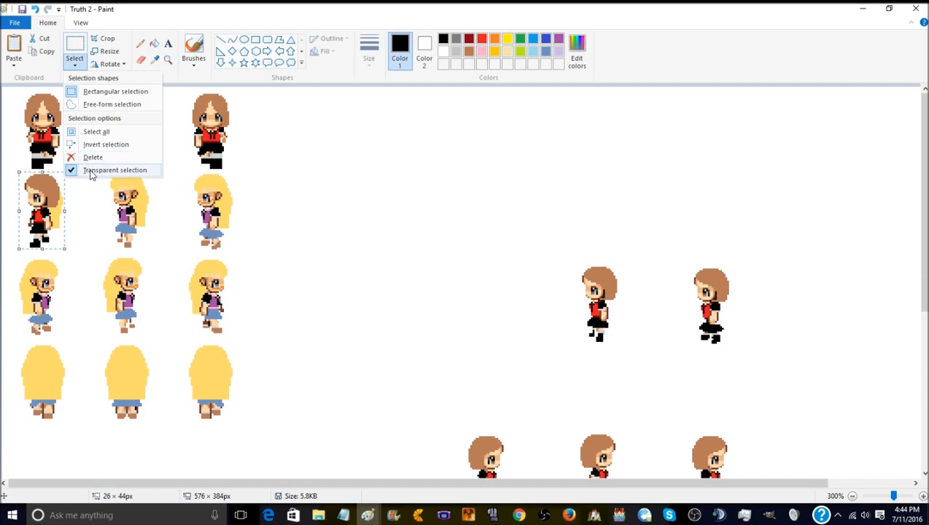
{"action": "left_click", "coordinate": [91, 170]}
{"action": "left_click", "coordinate": [576, 257]}
- Place the second left-facing brown-haired sprite over the second row's middle blonde sprite, aligned transparently and made opaque to cover it
{"action": "left_click_drag", "start_coordinate": [583, 261], "coordinate": [618, 320]}
{"action": "left_click", "coordinate": [668, 258]}
{"action": "left_click_drag", "start_coordinate": [599, 280], "coordinate": [145, 213]}
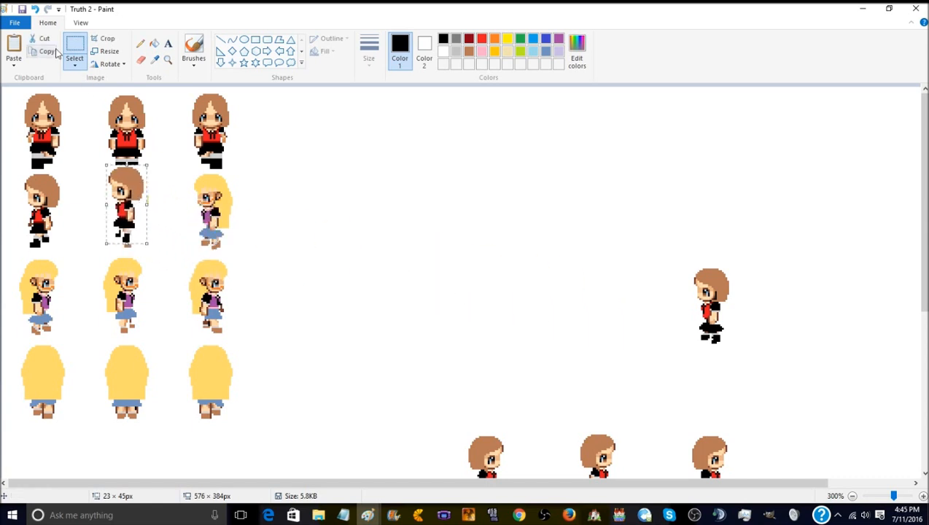
{"action": "left_click", "coordinate": [75, 65]}
{"action": "left_click", "coordinate": [114, 170]}
{"action": "left_click_drag", "start_coordinate": [116, 199], "coordinate": [117, 210]}
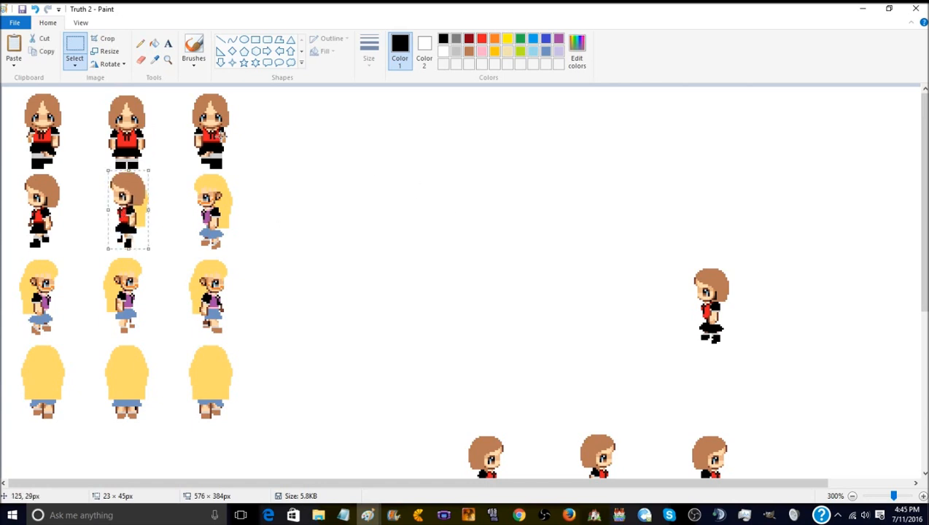
{"action": "left_click", "coordinate": [73, 67]}
{"action": "left_click", "coordinate": [111, 171]}
{"action": "left_click", "coordinate": [470, 197]}
- Place the third left-facing brown-haired sprite over the second row's last blonde sprite, aligned transparently and made opaque to cover it
{"action": "left_click_drag", "start_coordinate": [696, 264], "coordinate": [735, 346]}
{"action": "left_click_drag", "start_coordinate": [720, 302], "coordinate": [226, 199]}
{"action": "left_click", "coordinate": [74, 66]}
{"action": "left_click", "coordinate": [109, 170]}
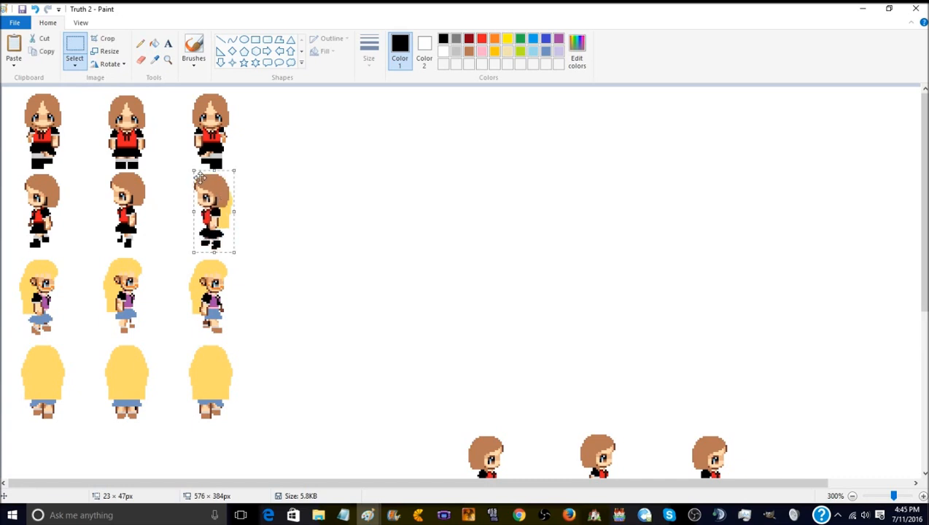
{"action": "left_click", "coordinate": [74, 65]}
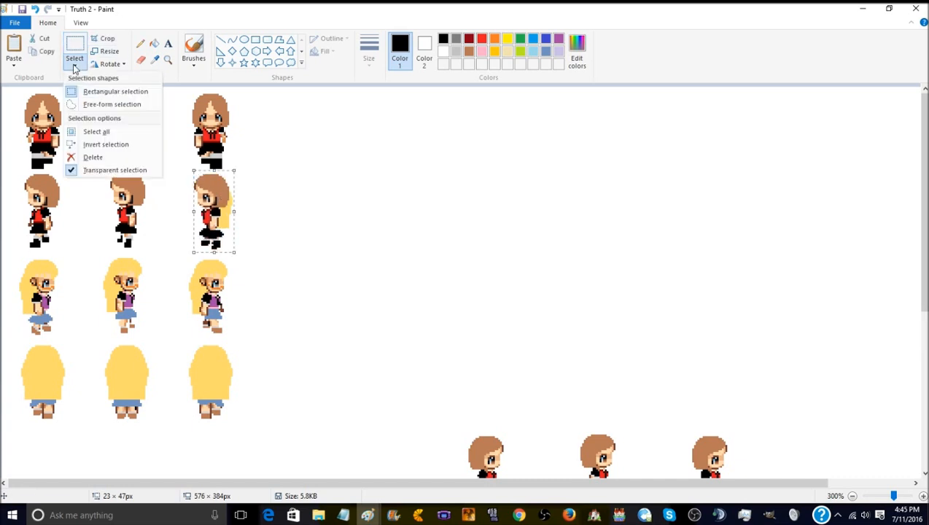
{"action": "left_click", "coordinate": [89, 169]}
{"action": "left_click", "coordinate": [290, 160]}
{"action": "scroll", "coordinate": [473, 258], "scroll_direction": "down", "scroll_amount": 5}
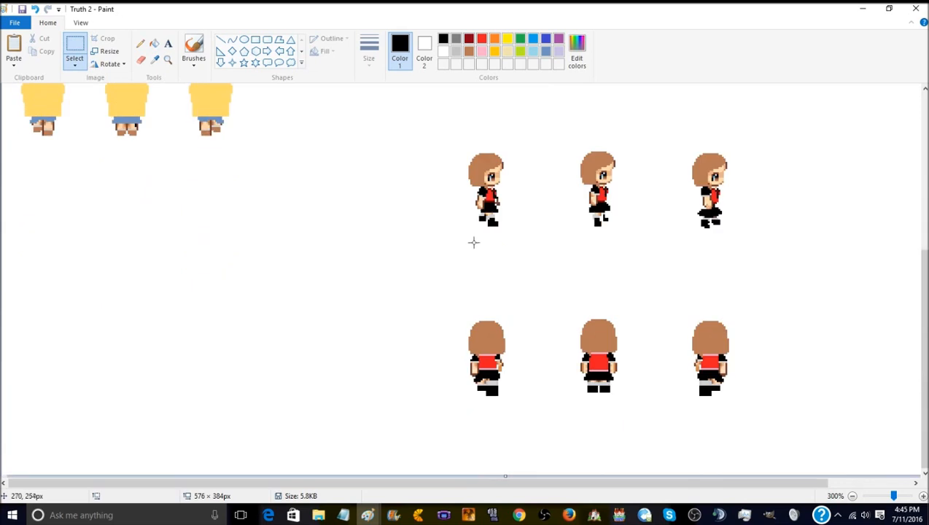
{"action": "scroll", "coordinate": [473, 229], "scroll_direction": "up", "scroll_amount": 2}
{"action": "left_click_drag", "start_coordinate": [461, 251], "coordinate": [510, 325]}
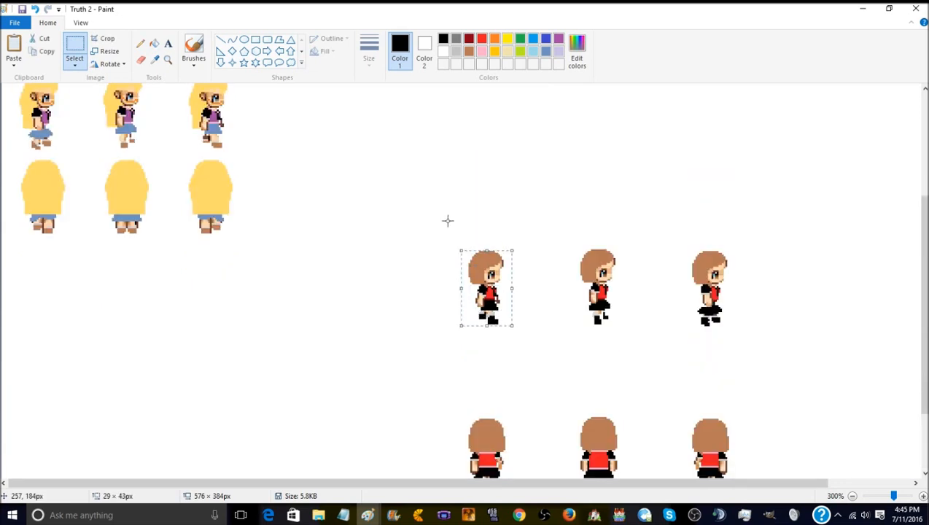
{"action": "scroll", "coordinate": [437, 232], "scroll_direction": "up", "scroll_amount": 3}
- Copy the finished row of three left-facing brown-haired sprites, paste it, and flip the pasted row horizontally
{"action": "left_click_drag", "start_coordinate": [19, 170], "coordinate": [256, 250]}
{"action": "right_click", "coordinate": [215, 212]}
{"action": "left_click", "coordinate": [242, 233]}
{"action": "left_click", "coordinate": [14, 47]}
{"action": "right_click", "coordinate": [75, 122]}
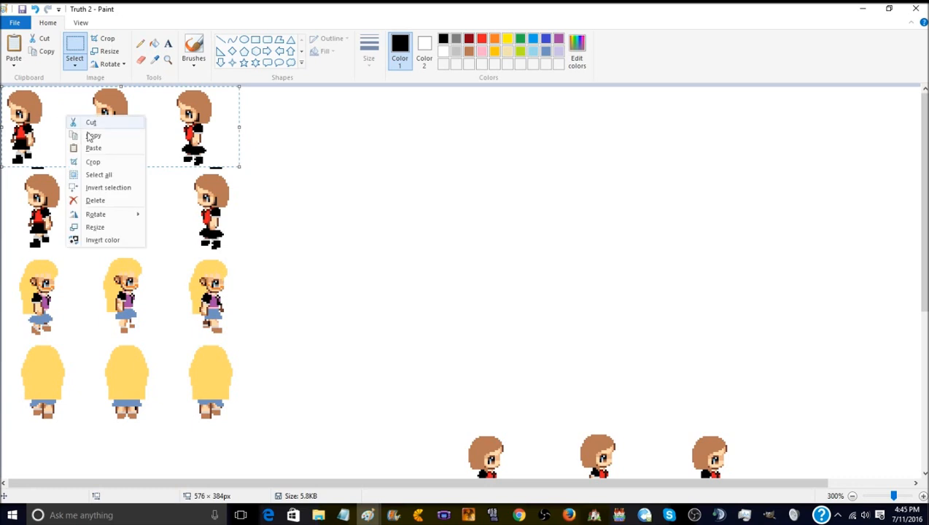
{"action": "mouse_move", "coordinate": [131, 214]}
{"action": "left_click", "coordinate": [187, 267]}
- Align the flipped row over the third row of blonde sprites using transparent selection, and make it opaque to cover them
{"action": "left_click_drag", "start_coordinate": [81, 112], "coordinate": [88, 286]}
{"action": "left_click", "coordinate": [67, 66]}
{"action": "left_click", "coordinate": [96, 172]}
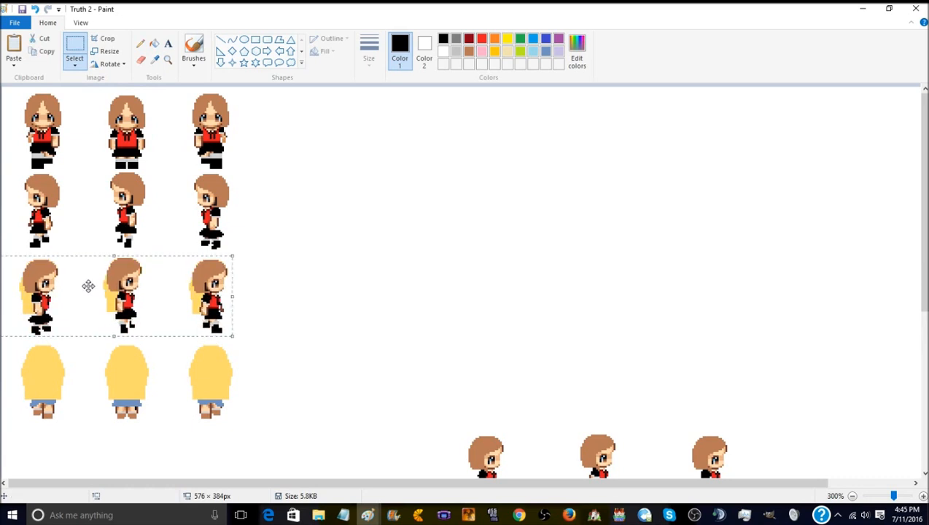
{"action": "left_click", "coordinate": [74, 66]}
{"action": "left_click", "coordinate": [93, 172]}
{"action": "left_click", "coordinate": [295, 259]}
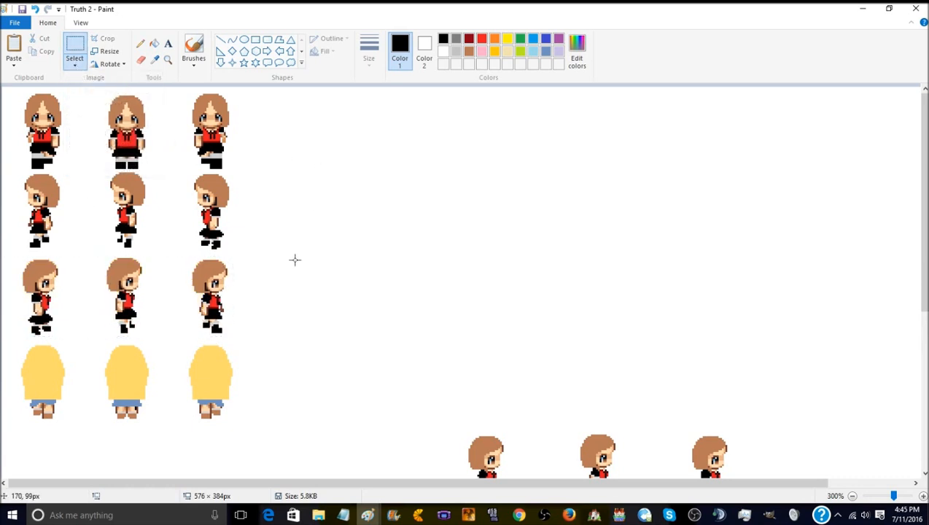
- Erase the leftover right-facing brown-haired sprites by covering them with a blank white selection
{"action": "scroll", "coordinate": [463, 266], "scroll_direction": "down", "scroll_amount": 4}
{"action": "left_click_drag", "start_coordinate": [414, 151], "coordinate": [921, 177]}
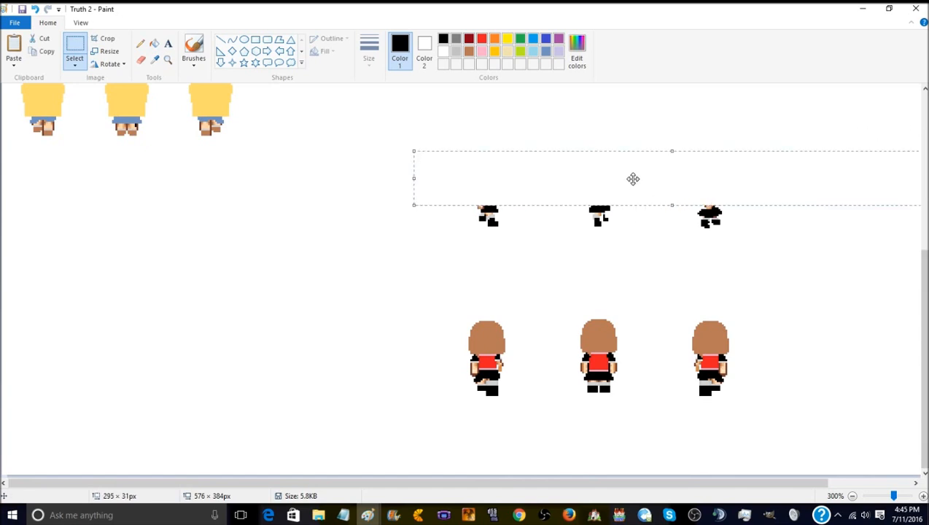
{"action": "left_click_drag", "start_coordinate": [668, 237], "coordinate": [668, 239]}
- Move the row of three back-facing brown-haired sprites up into the cleared space
{"action": "left_click_drag", "start_coordinate": [425, 291], "coordinate": [779, 398]}
{"action": "left_click_drag", "start_coordinate": [682, 290], "coordinate": [641, 152]}
{"action": "scroll", "coordinate": [468, 205], "scroll_direction": "up", "scroll_amount": 5}
- Place the first back-facing brown-haired sprite over the bottom row's first blonde sprite, aligned as a transparent selection and made opaque to cover it
{"action": "left_click", "coordinate": [438, 342]}
{"action": "left_click_drag", "start_coordinate": [492, 428], "coordinate": [497, 440]}
{"action": "left_click", "coordinate": [464, 347]}
{"action": "left_click_drag", "start_coordinate": [439, 361], "coordinate": [496, 436]}
{"action": "left_click_drag", "start_coordinate": [469, 394], "coordinate": [53, 369]}
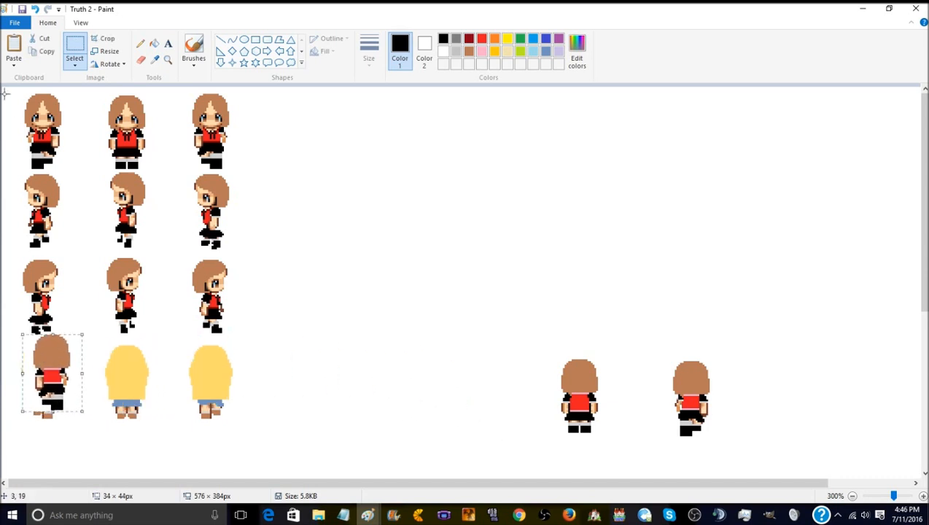
{"action": "left_click", "coordinate": [73, 62]}
{"action": "left_click", "coordinate": [109, 170]}
{"action": "left_click_drag", "start_coordinate": [51, 351], "coordinate": [41, 368]}
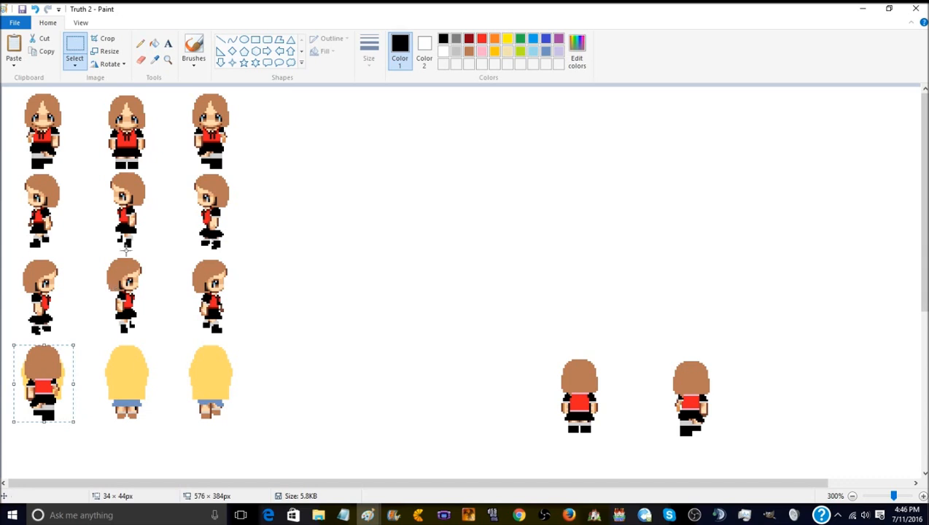
{"action": "left_click", "coordinate": [75, 65]}
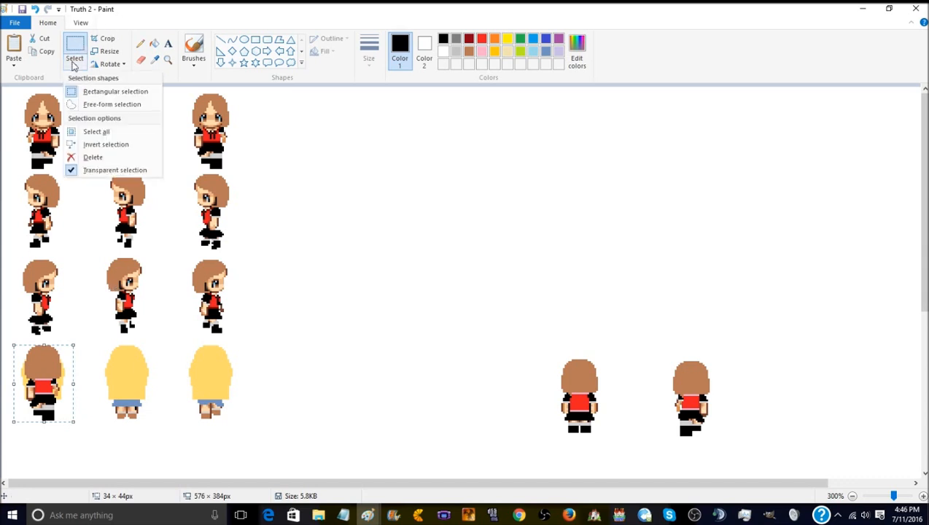
{"action": "left_click", "coordinate": [111, 170]}
{"action": "left_click", "coordinate": [404, 260]}
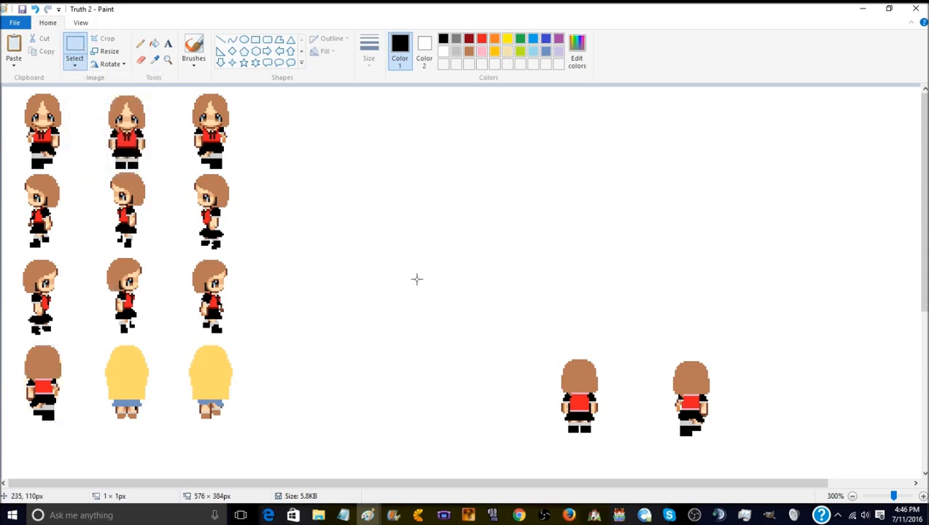
- Place the next back-facing brown-haired sprite over the bottom row's second blonde sprite, aligned as a transparent selection and made opaque to cover it
{"action": "left_click_drag", "start_coordinate": [553, 359], "coordinate": [600, 432]}
{"action": "left_click_drag", "start_coordinate": [584, 390], "coordinate": [247, 339]}
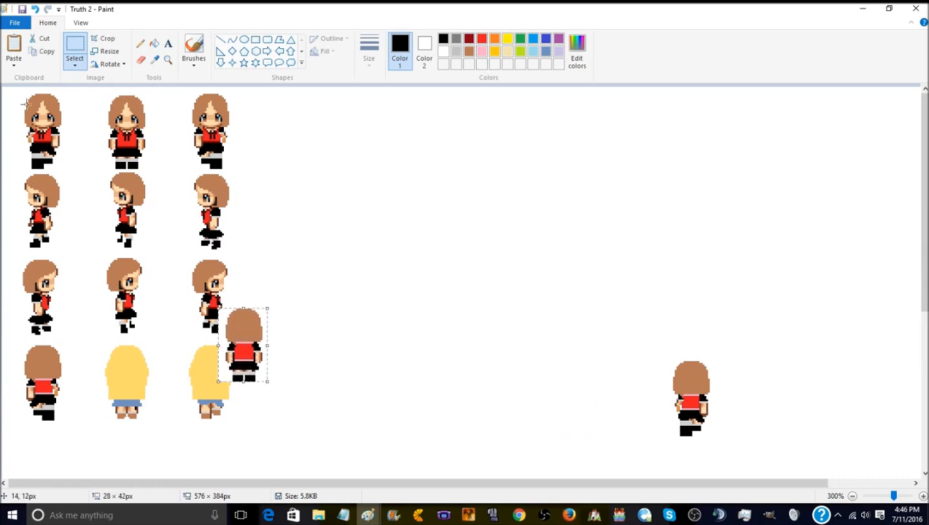
{"action": "left_click", "coordinate": [75, 63]}
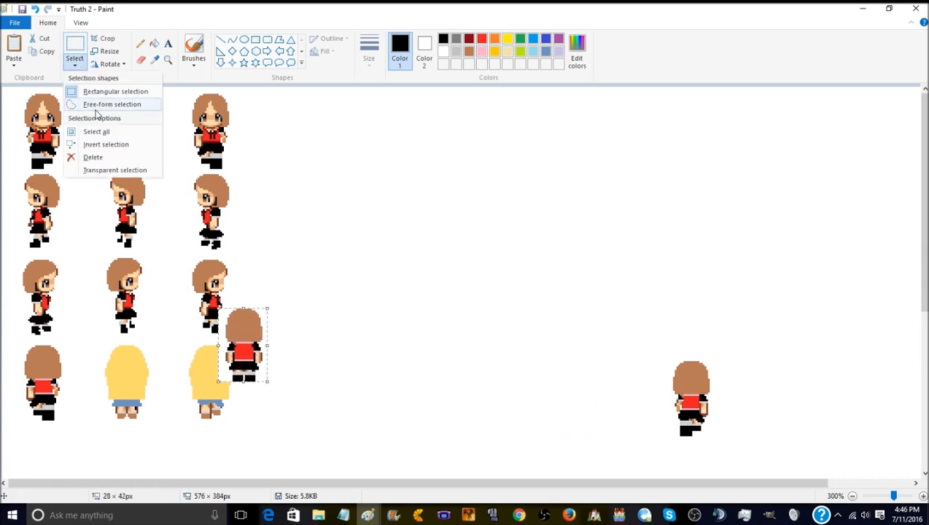
{"action": "left_click", "coordinate": [121, 170]}
{"action": "left_click_drag", "start_coordinate": [256, 340], "coordinate": [137, 380]}
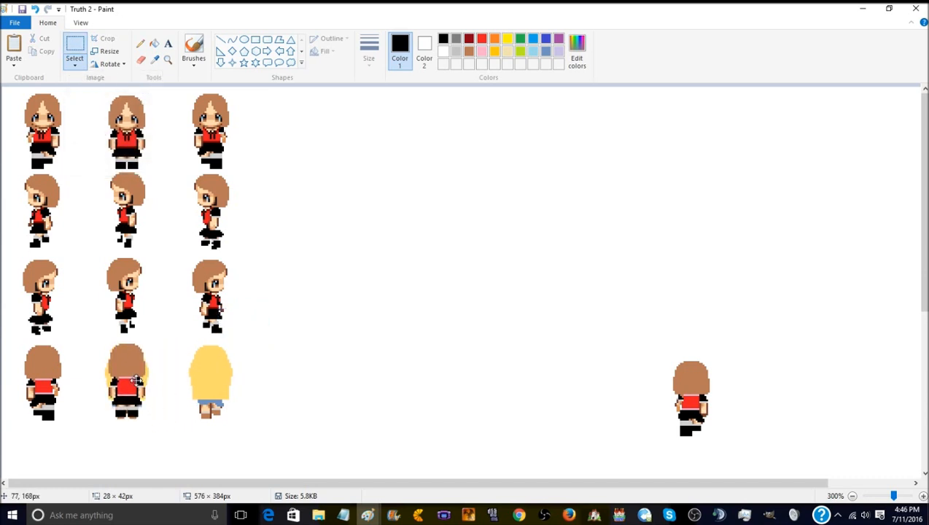
{"action": "left_click", "coordinate": [76, 61]}
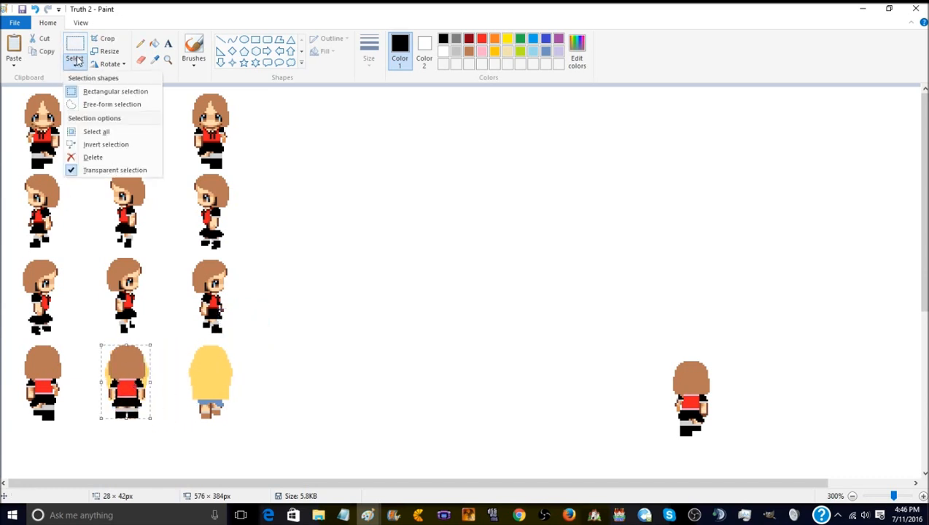
{"action": "left_click", "coordinate": [121, 170]}
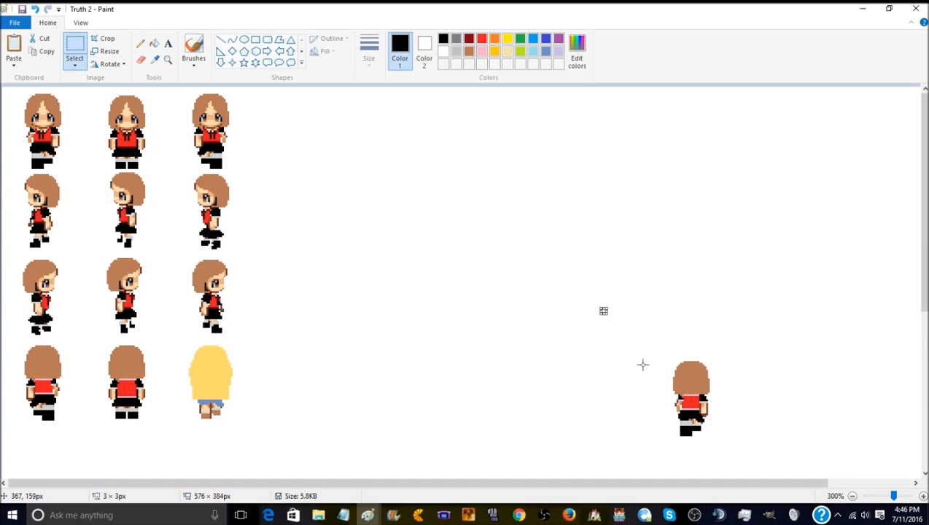
- Cover the bottom row's last blonde sprite with the remaining back-facing sprite, aligned transparently and made opaque, and save the sheet
{"action": "left_click_drag", "start_coordinate": [661, 361], "coordinate": [726, 406]}
{"action": "left_click", "coordinate": [691, 359]}
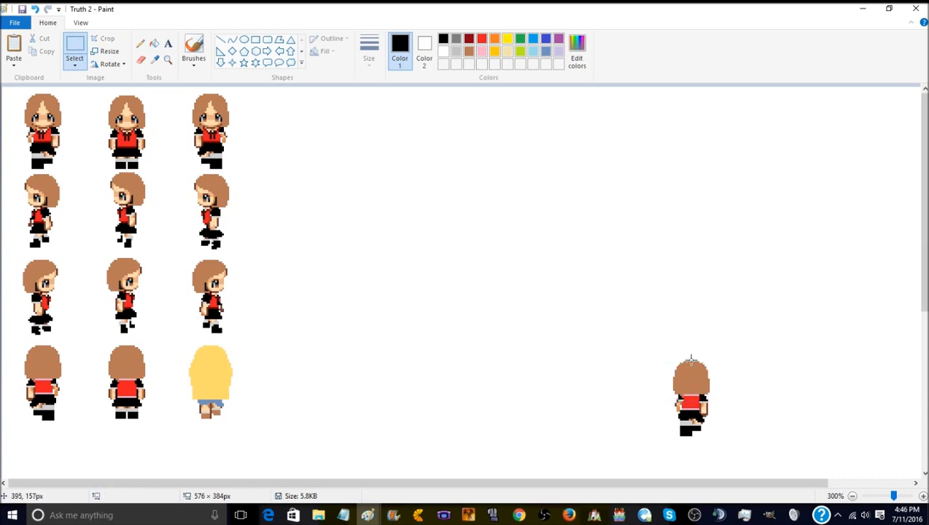
{"action": "left_click_drag", "start_coordinate": [663, 358], "coordinate": [720, 437]}
{"action": "left_click", "coordinate": [75, 66]}
{"action": "left_click", "coordinate": [121, 169]}
{"action": "left_click_drag", "start_coordinate": [704, 388], "coordinate": [220, 372]}
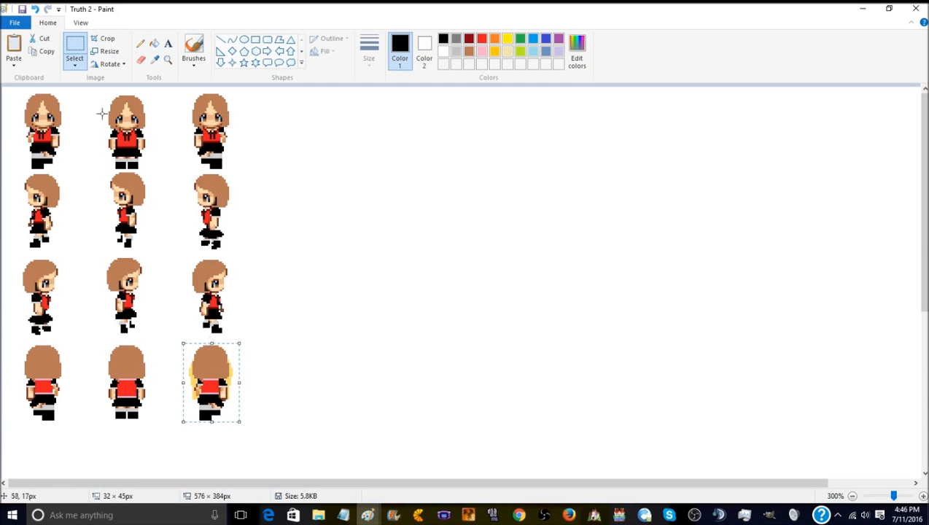
{"action": "left_click", "coordinate": [74, 67]}
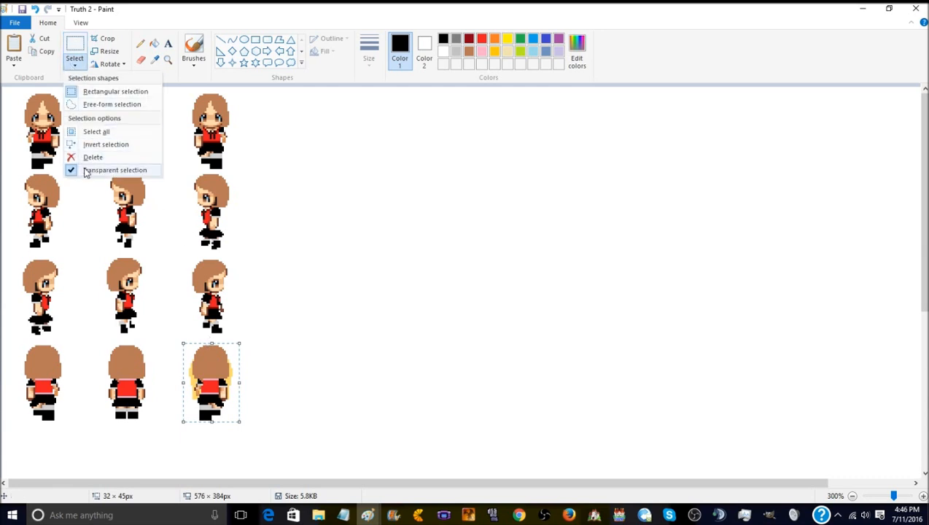
{"action": "left_click", "coordinate": [87, 170]}
{"action": "left_click", "coordinate": [398, 219]}
{"action": "left_click", "coordinate": [22, 9]}
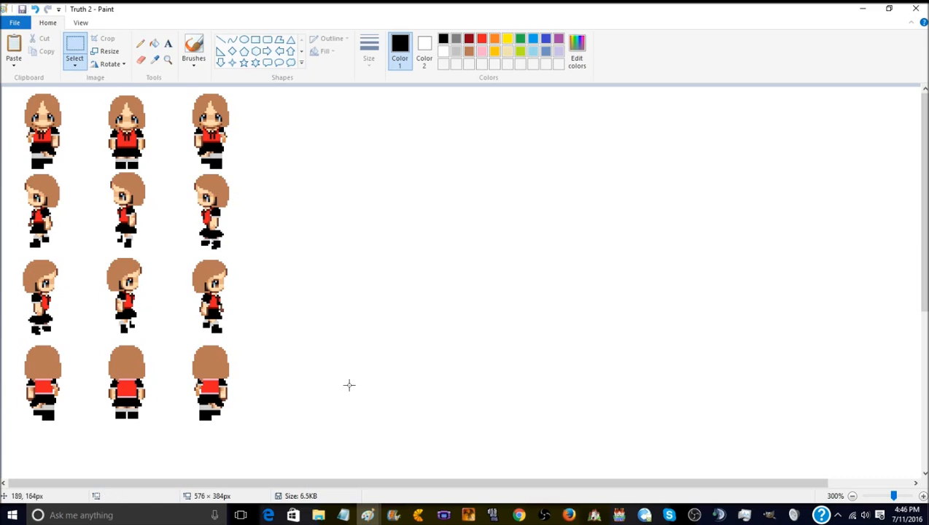
- Switch to GIMP and close the previously exported Truth 2 sprite and Truth face images, discarding their changes
{"action": "left_click", "coordinate": [770, 516]}
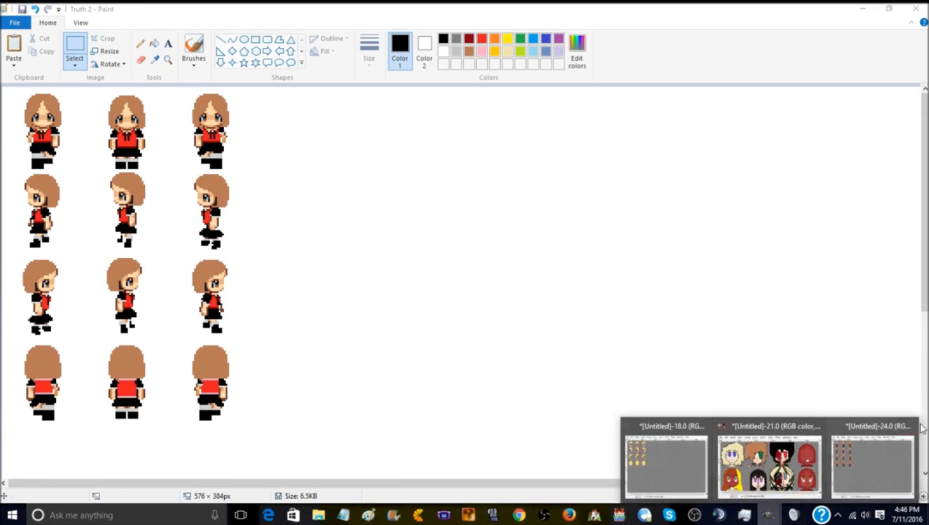
{"action": "left_click", "coordinate": [906, 425]}
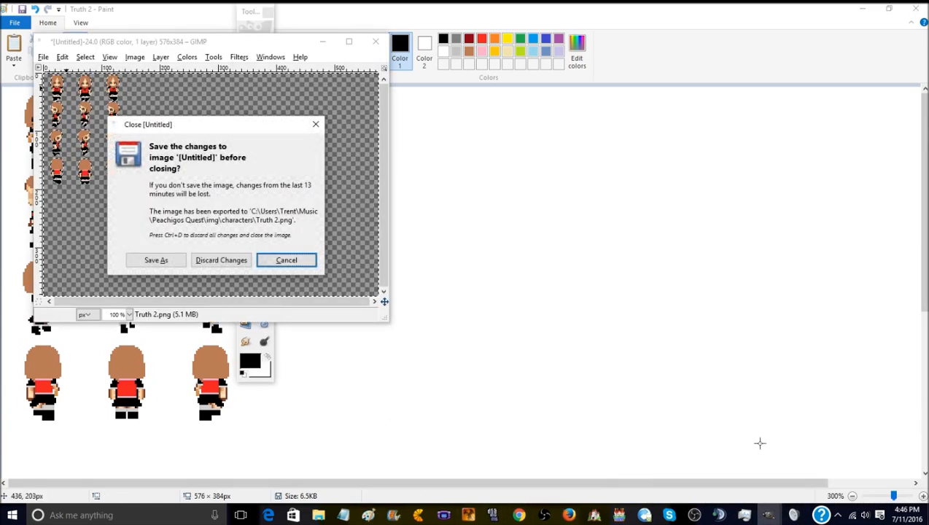
{"action": "left_click", "coordinate": [221, 260]}
{"action": "mouse_move", "coordinate": [767, 516]}
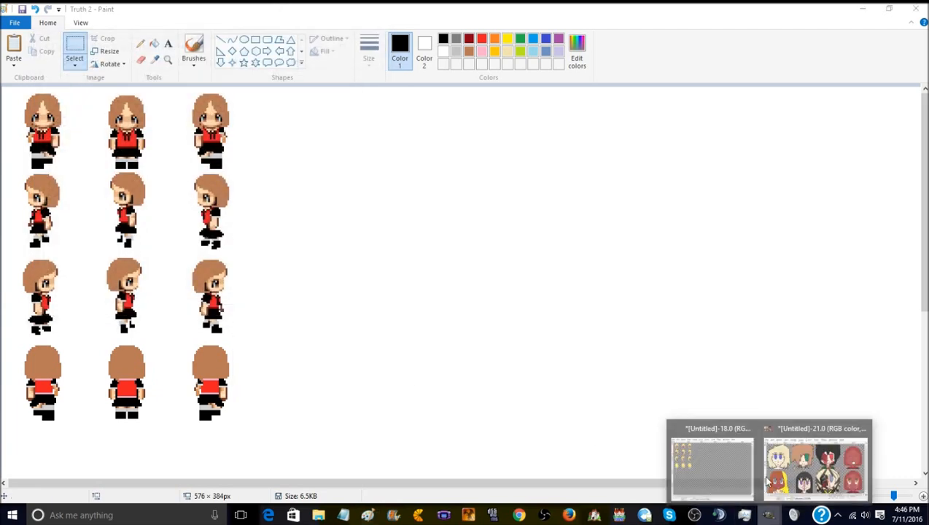
{"action": "mouse_move", "coordinate": [830, 428]}
{"action": "left_click", "coordinate": [863, 425]}
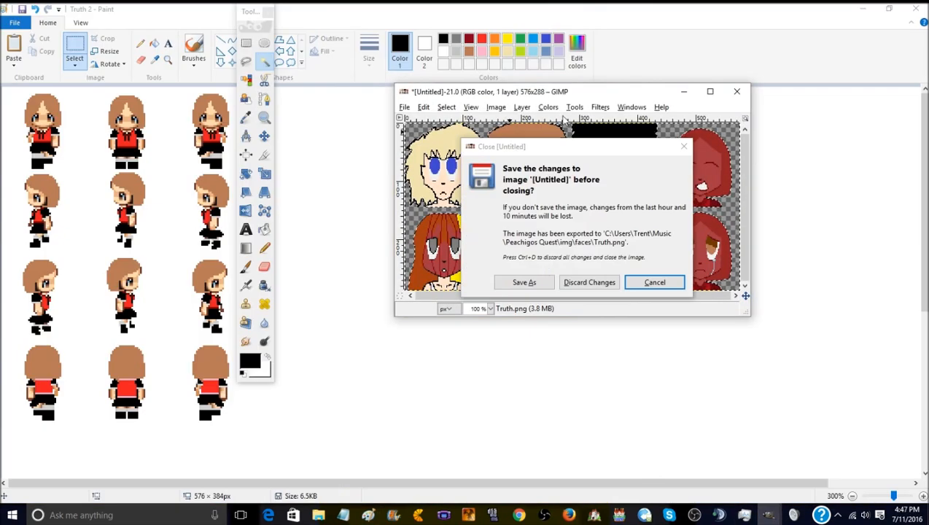
{"action": "left_click", "coordinate": [594, 284]}
- Open Truth 2.png from the characters folder in GIMP and move its window clear of the toolbox
{"action": "left_click", "coordinate": [765, 512]}
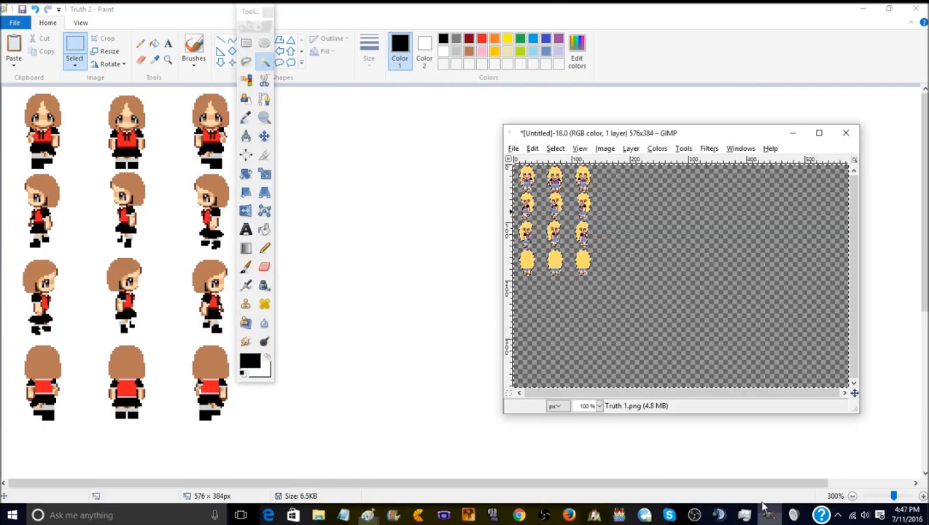
{"action": "left_click", "coordinate": [514, 149]}
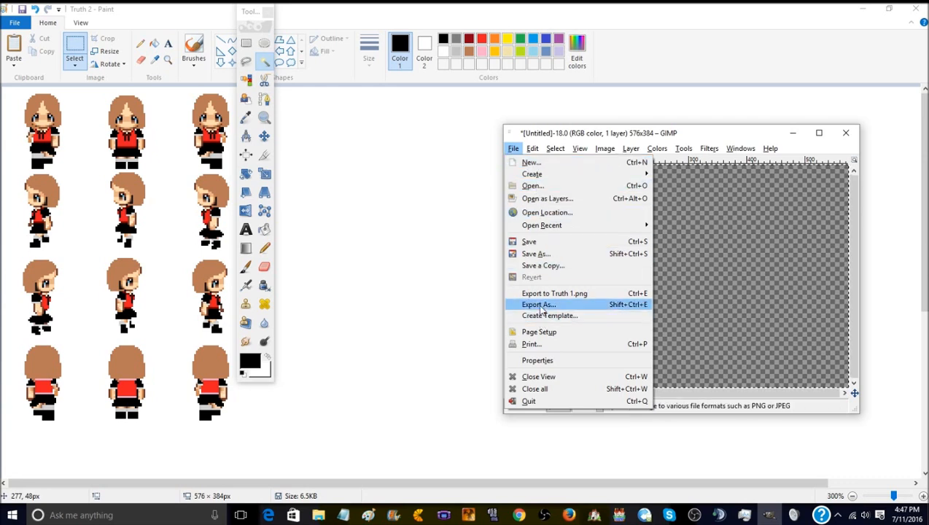
{"action": "left_click", "coordinate": [520, 187]}
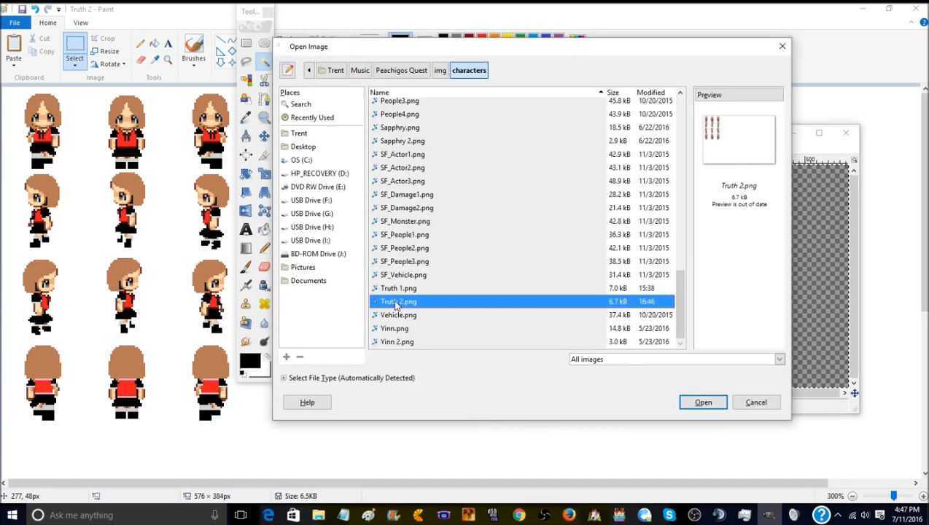
{"action": "left_click", "coordinate": [715, 408]}
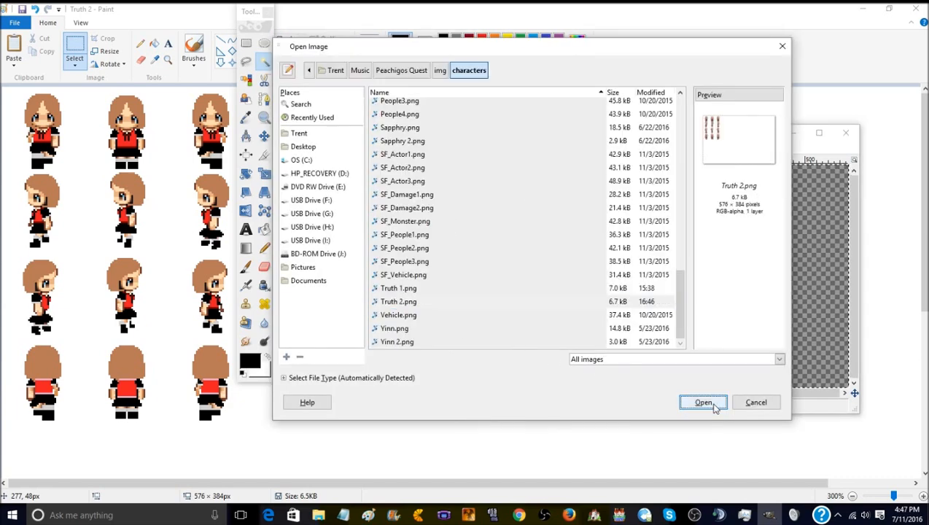
{"action": "double_click", "coordinate": [406, 300]}
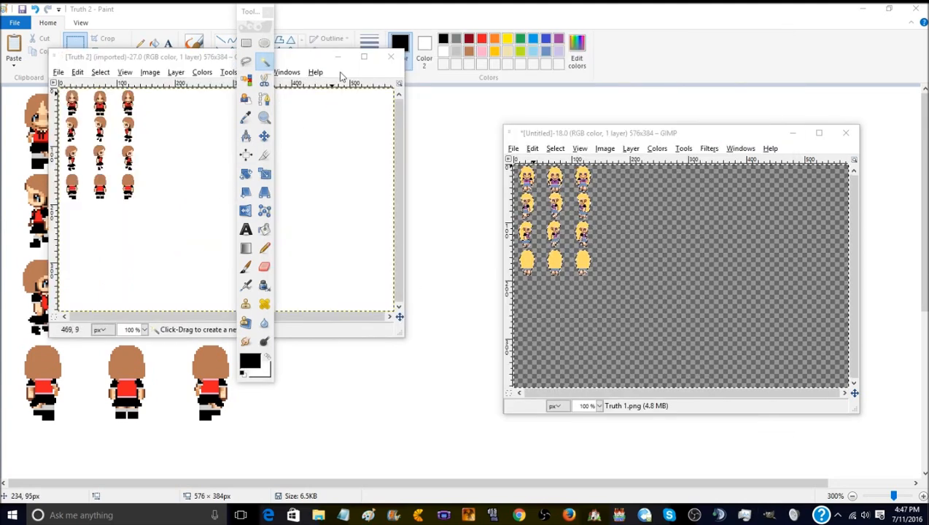
{"action": "left_click_drag", "start_coordinate": [307, 56], "coordinate": [645, 54]}
- Select the white background around the sprites with the Fuzzy Select tool
{"action": "left_click", "coordinate": [397, 68]}
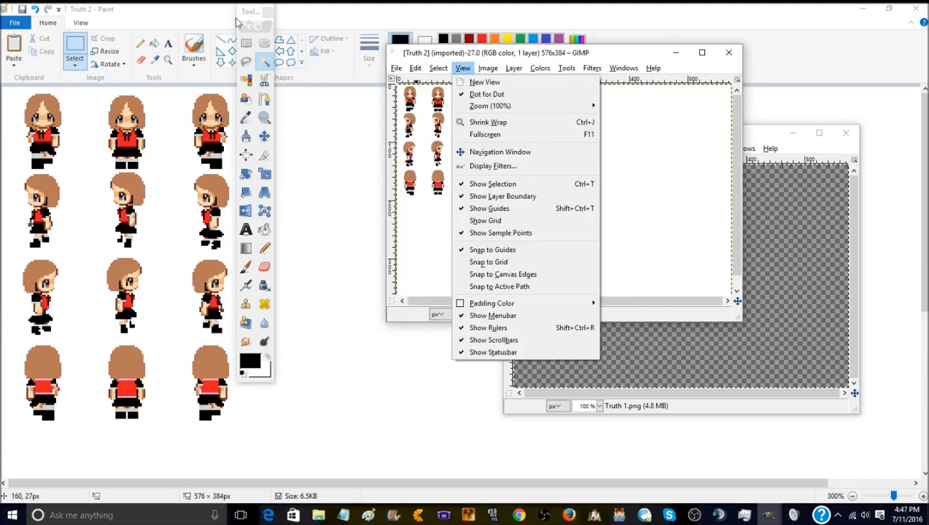
{"action": "left_click", "coordinate": [462, 68]}
{"action": "left_click", "coordinate": [539, 68]}
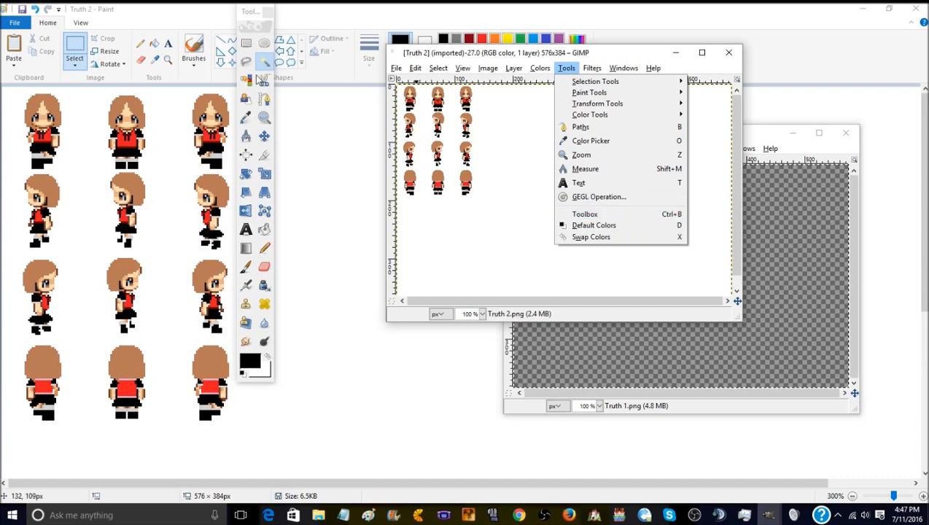
{"action": "left_click", "coordinate": [263, 68]}
{"action": "left_click", "coordinate": [264, 65]}
{"action": "key", "text": "ctrl+a"}
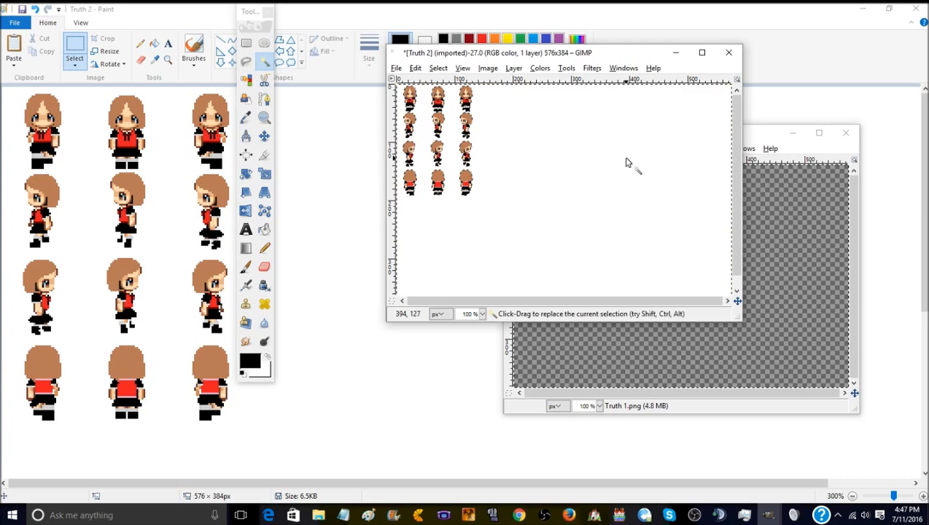
- Remove the alpha channel from the sprite sheet's layer
{"action": "right_click", "coordinate": [628, 162]}
{"action": "mouse_move", "coordinate": [652, 232]}
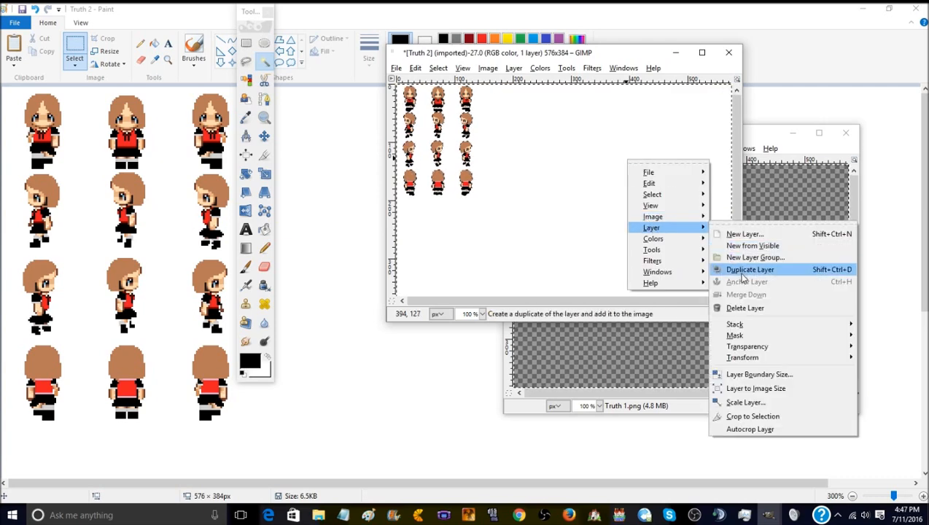
{"action": "mouse_move", "coordinate": [755, 349]}
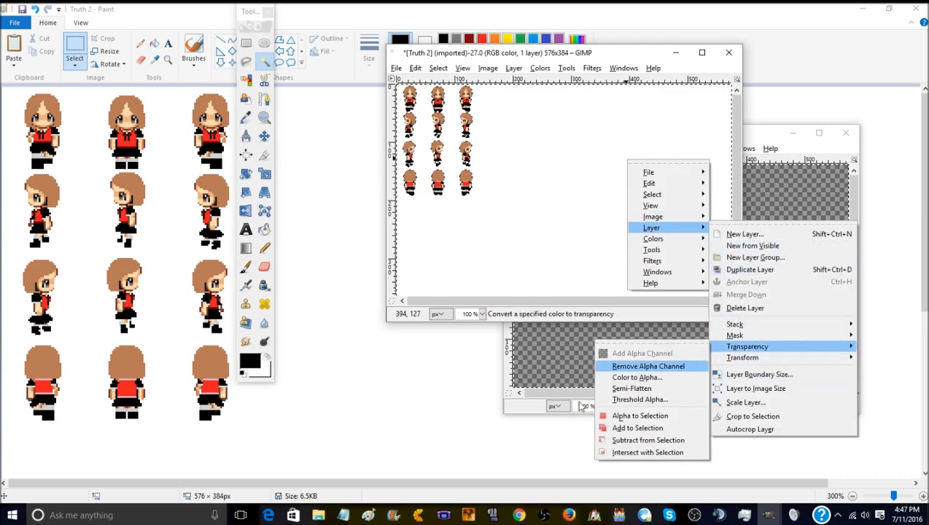
{"action": "left_click", "coordinate": [638, 366]}
- Add an alpha channel to the sprite sheet's layer and clear the selected white background to transparency
{"action": "right_click", "coordinate": [581, 184]}
{"action": "left_click", "coordinate": [580, 181]}
{"action": "right_click", "coordinate": [591, 208]}
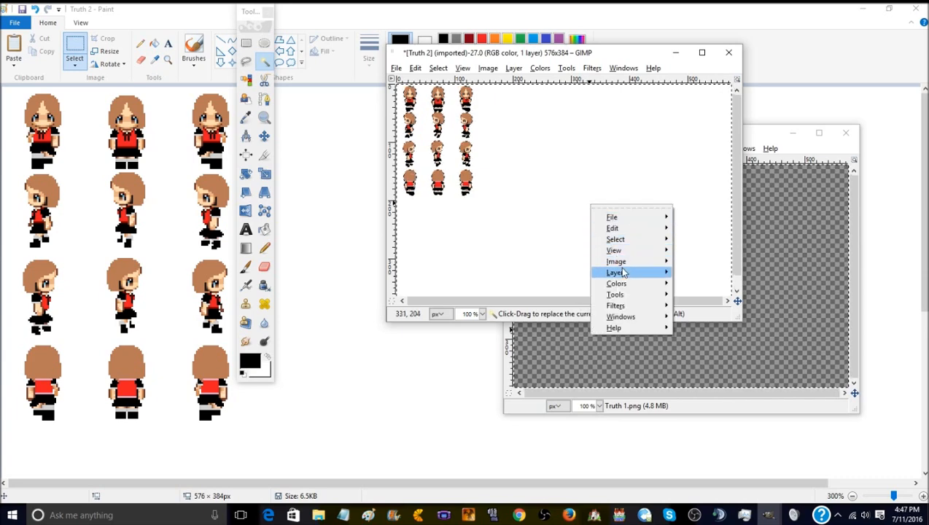
{"action": "mouse_move", "coordinate": [623, 273]}
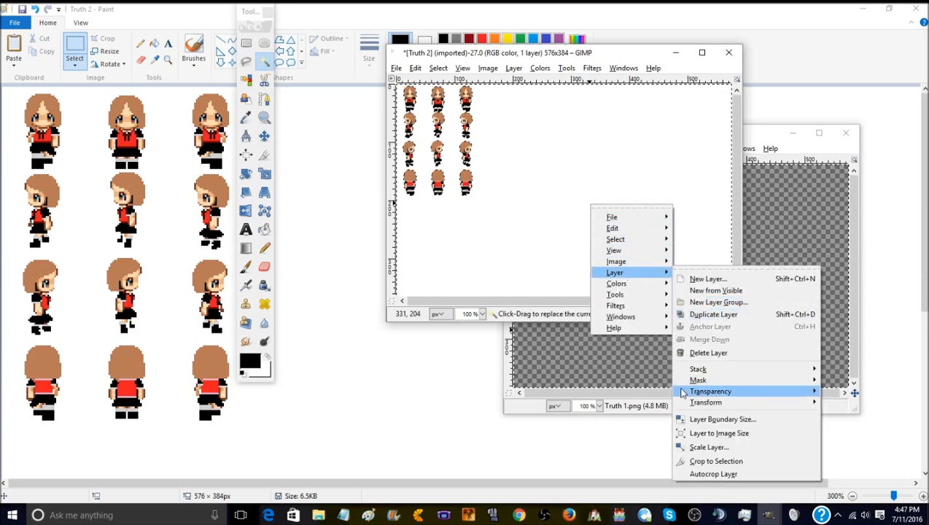
{"action": "mouse_move", "coordinate": [703, 391]}
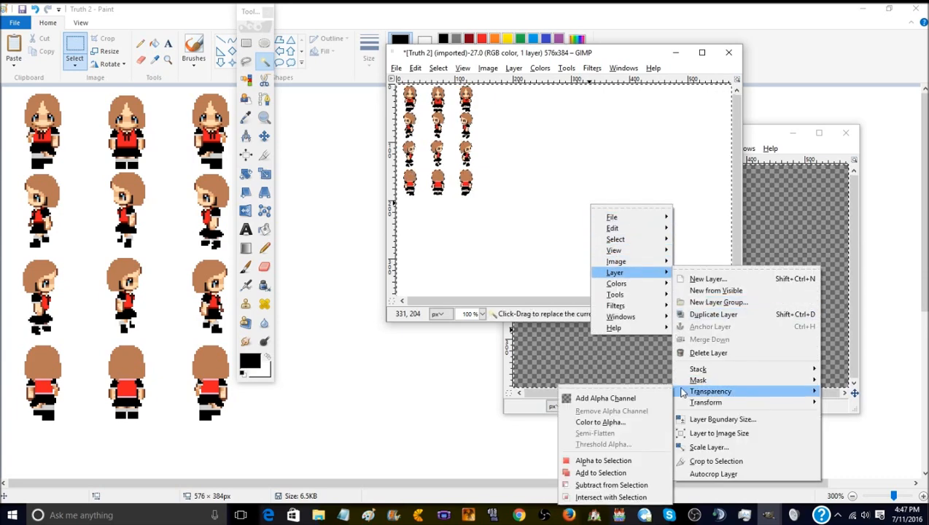
{"action": "left_click", "coordinate": [605, 398]}
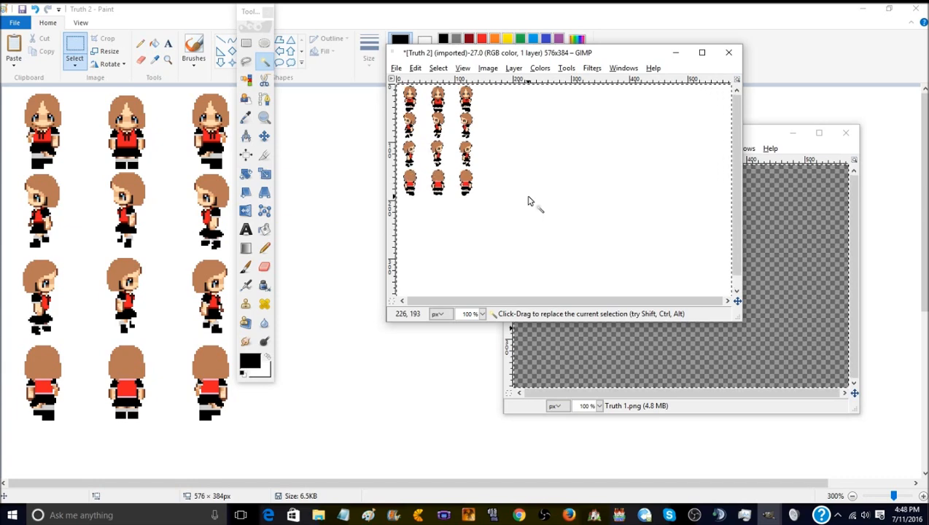
{"action": "key", "text": "Delete"}
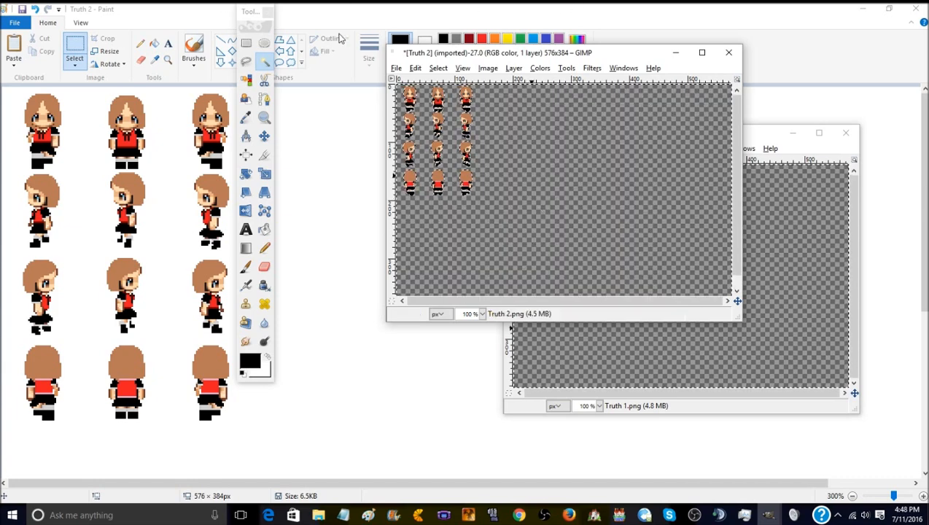
- Export the transparent sheet as Truth 2.png in the characters folder, replacing the existing file and keeping the PNG options shown
{"action": "left_click", "coordinate": [415, 67]}
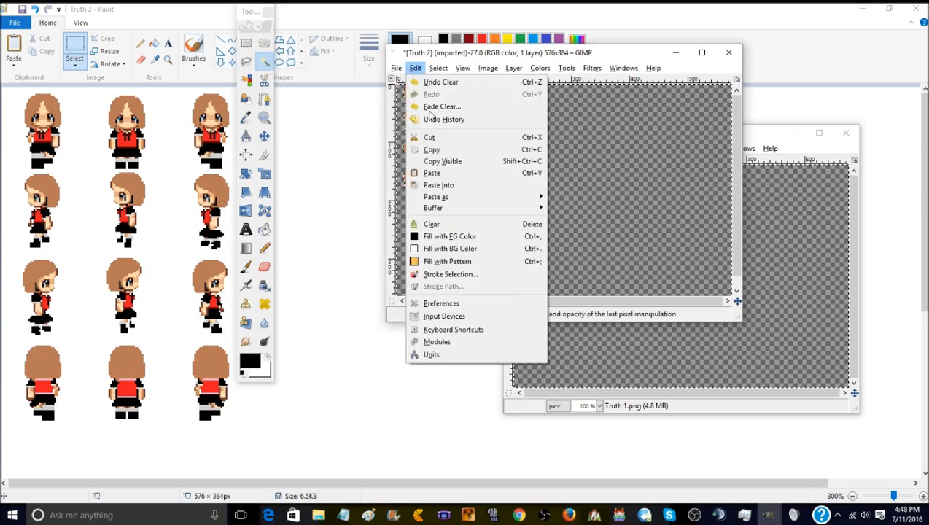
{"action": "mouse_move", "coordinate": [396, 68]}
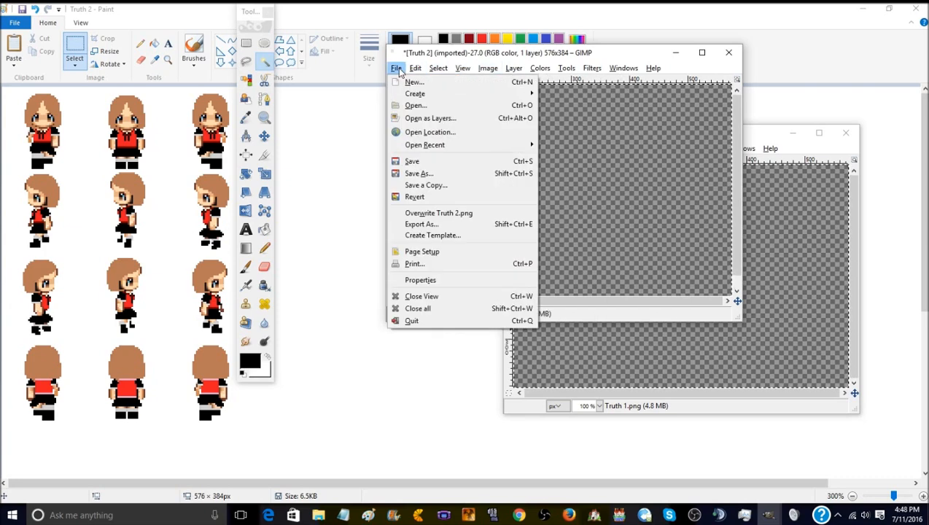
{"action": "left_click", "coordinate": [435, 224]}
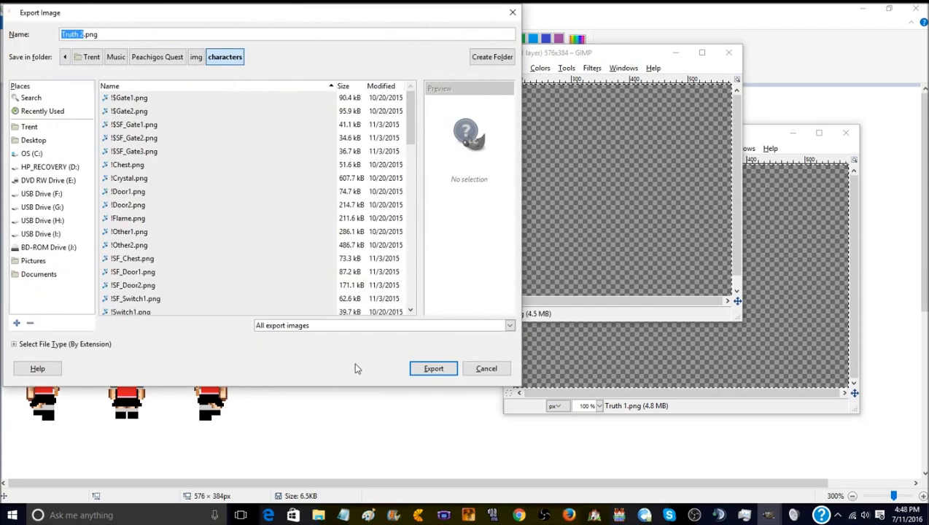
{"action": "left_click", "coordinate": [430, 366]}
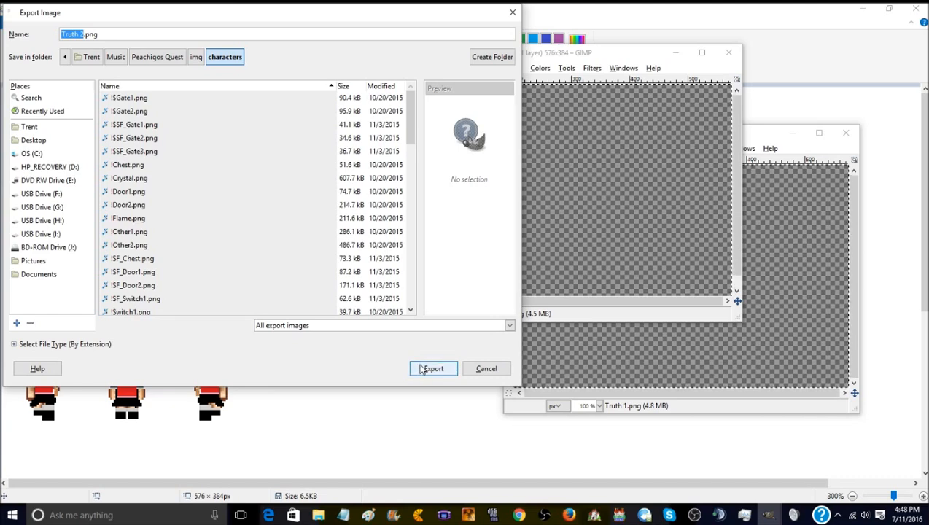
{"action": "left_click", "coordinate": [421, 368]}
{"action": "left_click", "coordinate": [300, 251]}
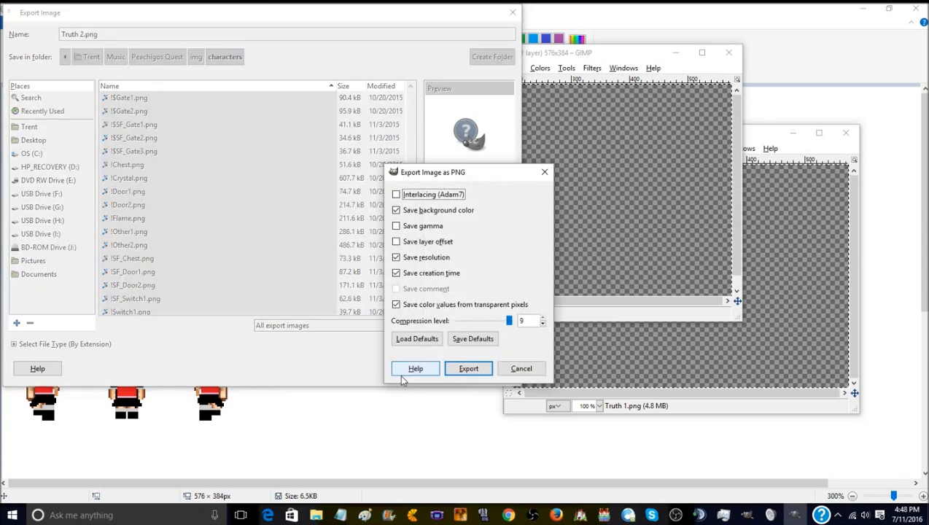
{"action": "left_click", "coordinate": [468, 369]}
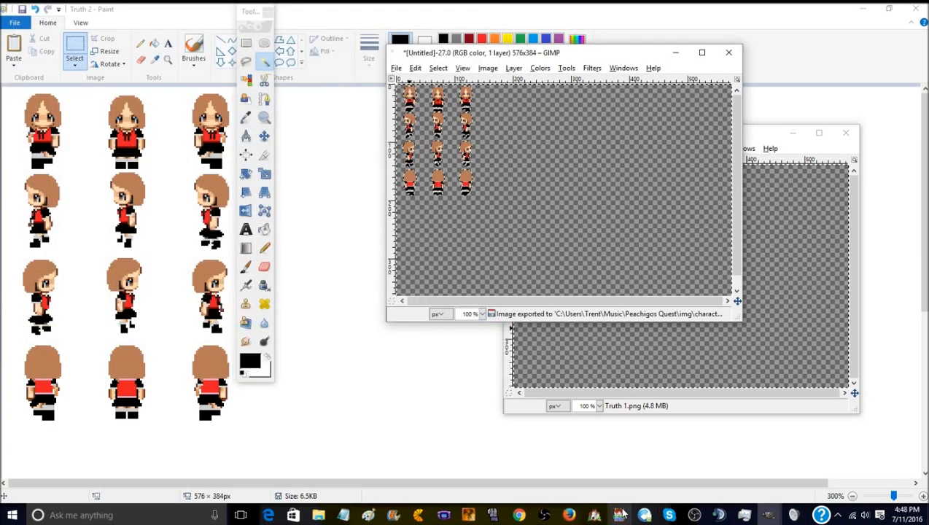
- Switch to the Chibi's and Peachigo's Quest project in RPG Maker MV
{"action": "mouse_move", "coordinate": [620, 515]}
{"action": "left_click", "coordinate": [633, 480]}
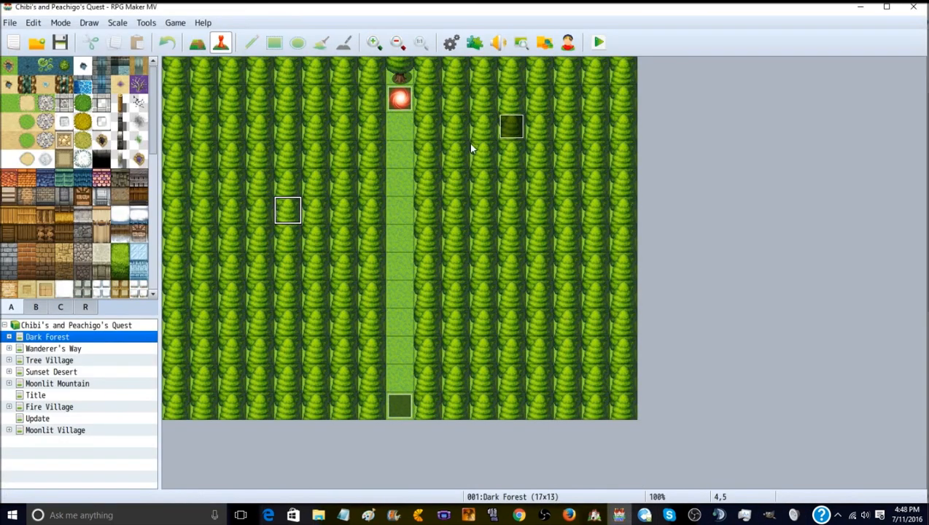
- Open the database and set the Truth 1 actor's character image to the Truth 2 sprite
{"action": "left_click", "coordinate": [470, 48]}
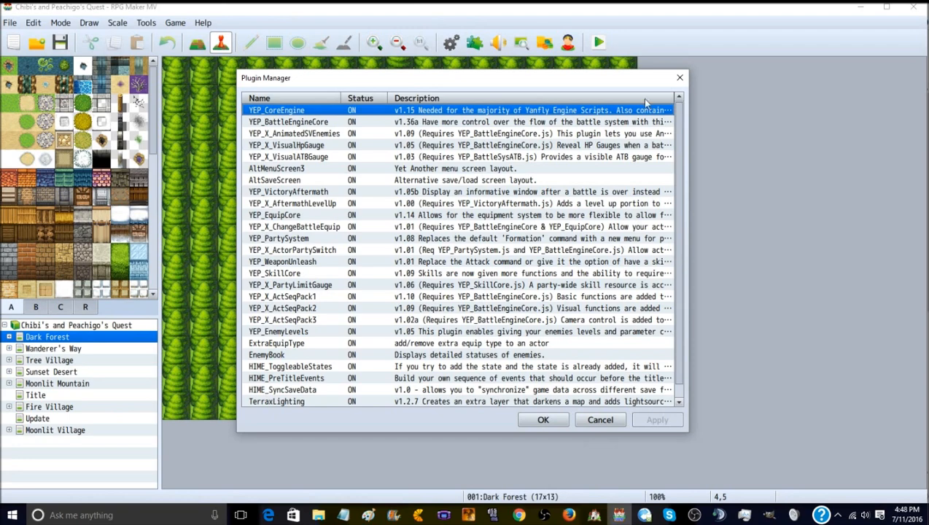
{"action": "left_click", "coordinate": [680, 78]}
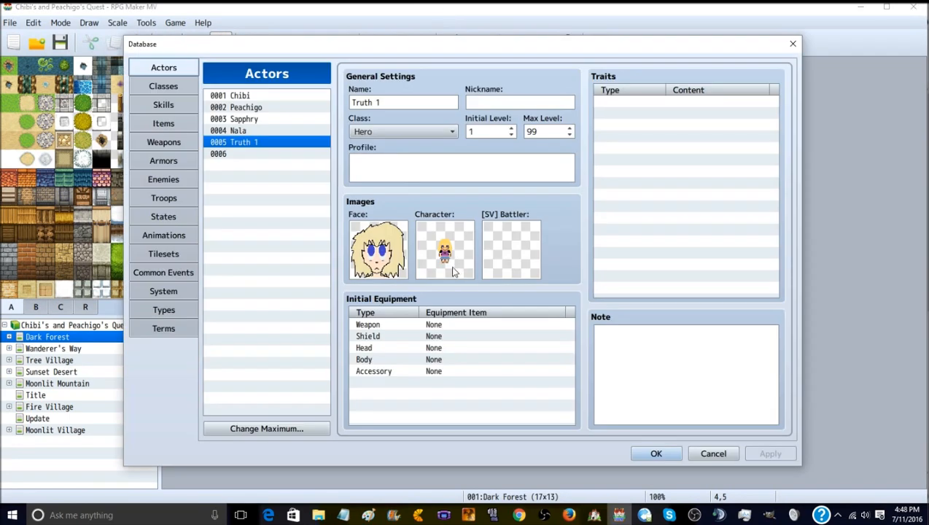
{"action": "double_click", "coordinate": [446, 255]}
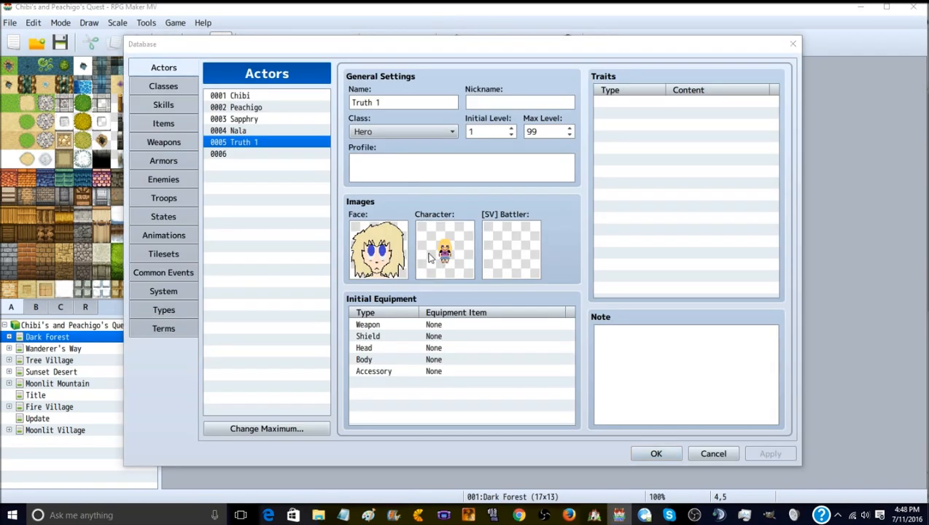
{"action": "double_click", "coordinate": [314, 261]}
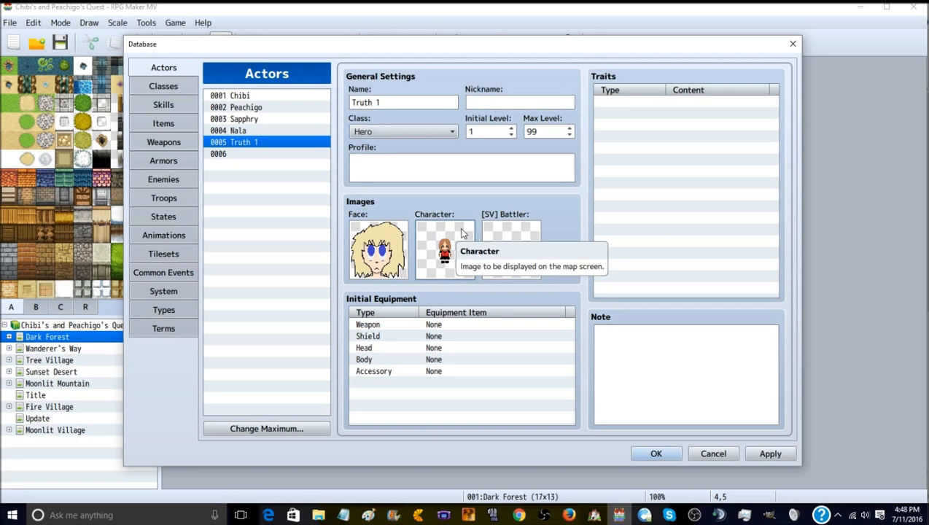
- Check the Truth 1 actor's face sheet and the Truth 2 character sheet in the image picker, and discard the database changes
{"action": "double_click", "coordinate": [375, 252]}
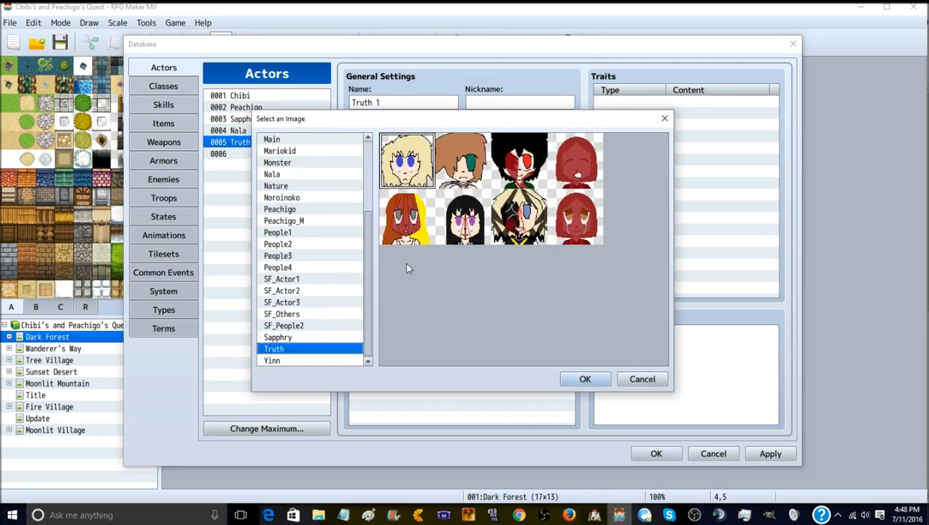
{"action": "left_click", "coordinate": [643, 379]}
{"action": "double_click", "coordinate": [466, 248]}
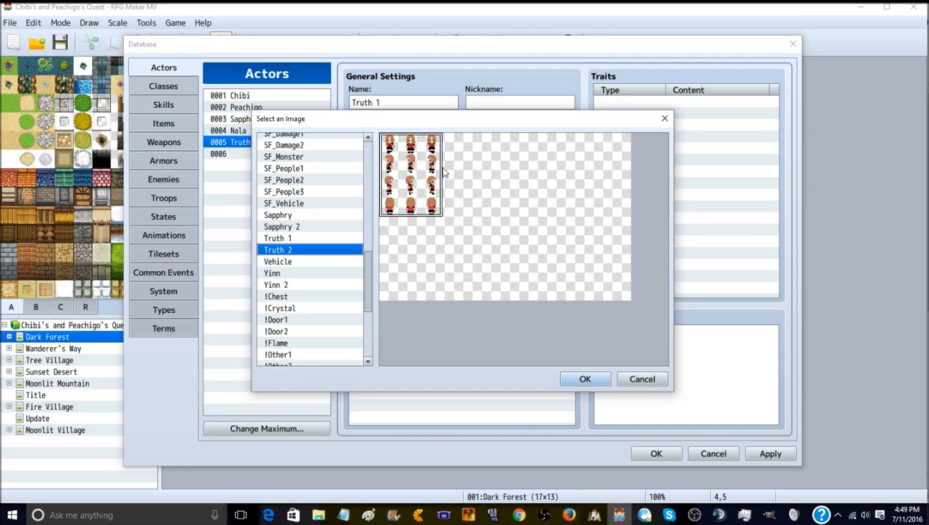
{"action": "left_click", "coordinate": [529, 184]}
{"action": "left_click", "coordinate": [455, 176]}
{"action": "left_click", "coordinate": [420, 172]}
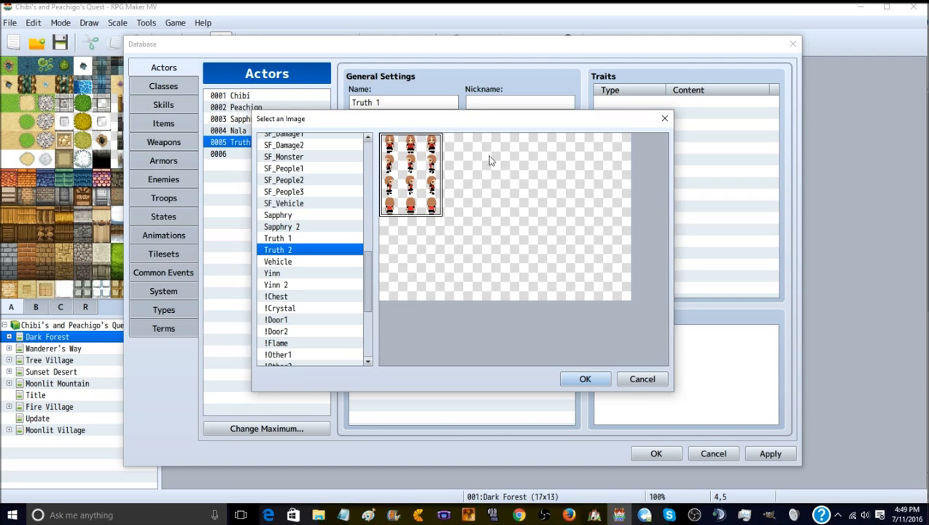
{"action": "left_click", "coordinate": [584, 379]}
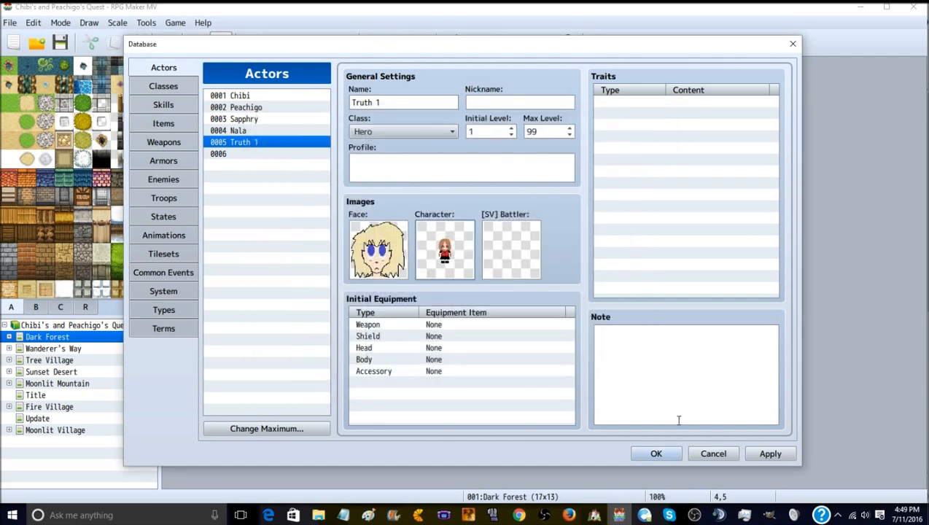
{"action": "left_click", "coordinate": [711, 452]}
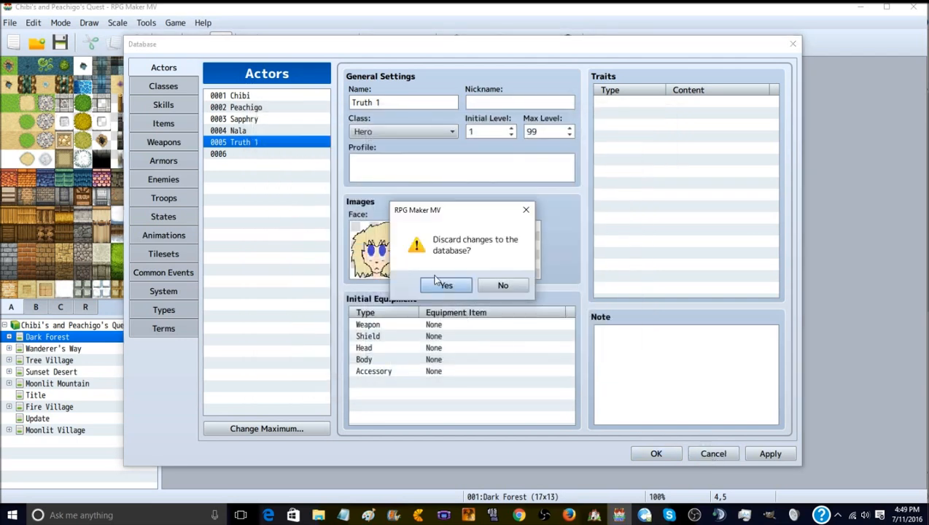
{"action": "left_click", "coordinate": [439, 284]}
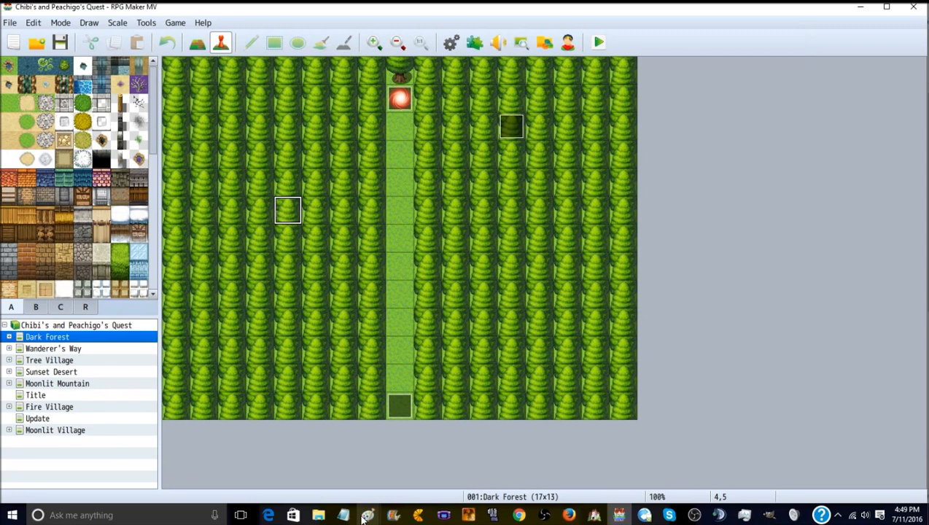
- Switch to Paint, copy the entire Sikada face sheet, and bring up the Truth face sheet
{"action": "mouse_move", "coordinate": [362, 517]}
{"action": "left_click", "coordinate": [661, 474]}
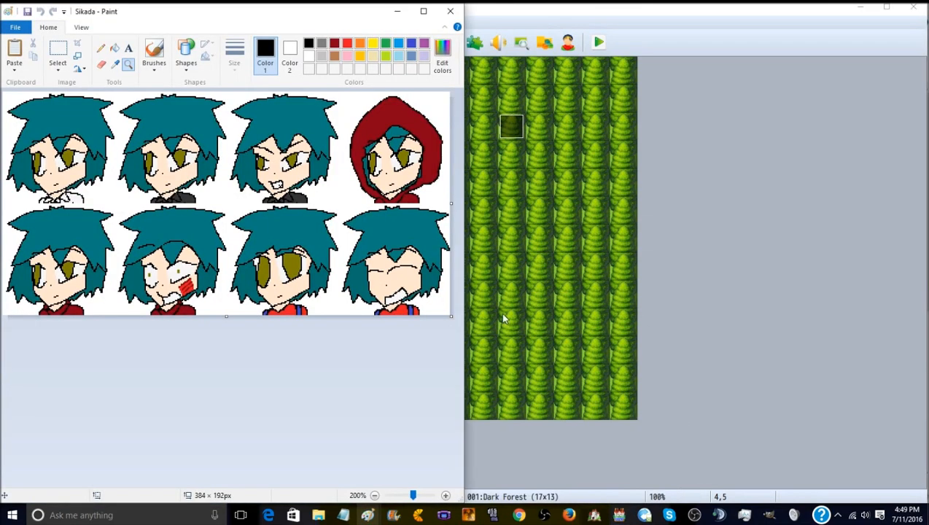
{"action": "left_click", "coordinate": [57, 69]}
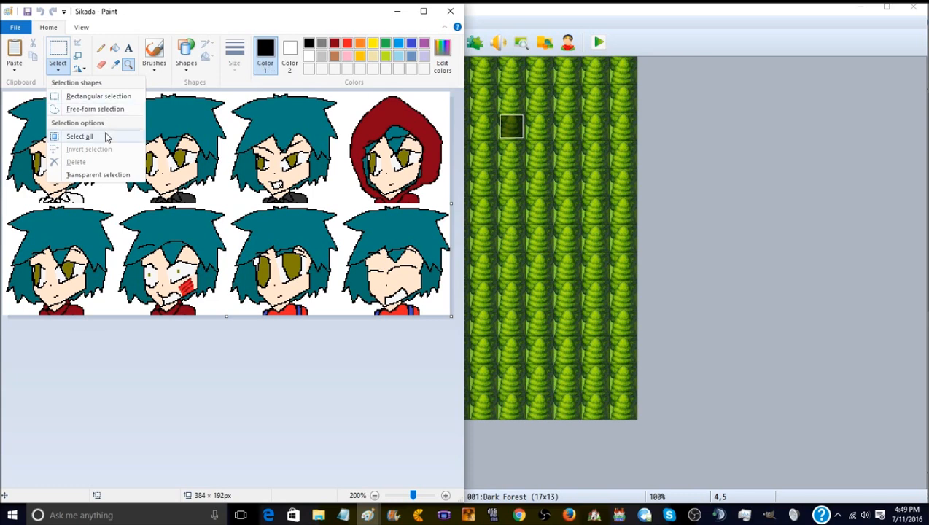
{"action": "left_click", "coordinate": [79, 136]}
{"action": "right_click", "coordinate": [75, 124]}
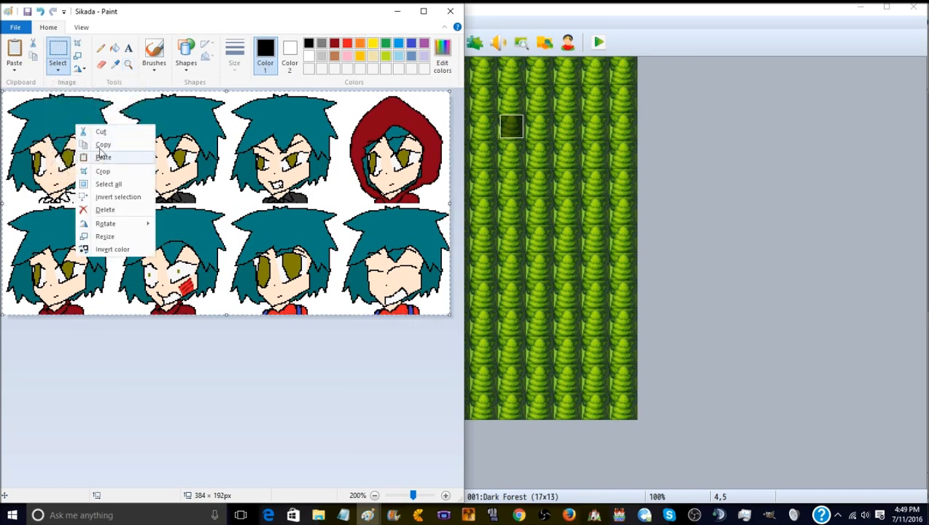
{"action": "left_click", "coordinate": [95, 143]}
{"action": "mouse_move", "coordinate": [367, 515]}
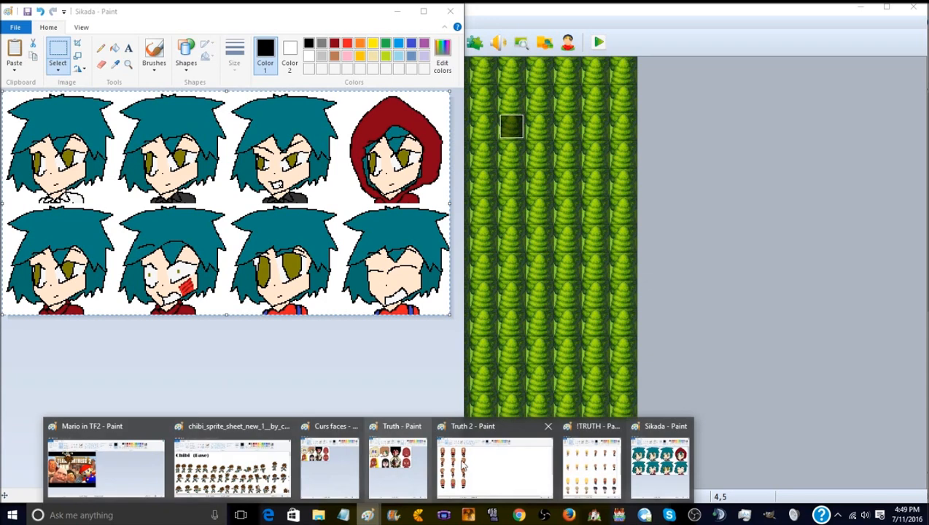
{"action": "mouse_move", "coordinate": [398, 475]}
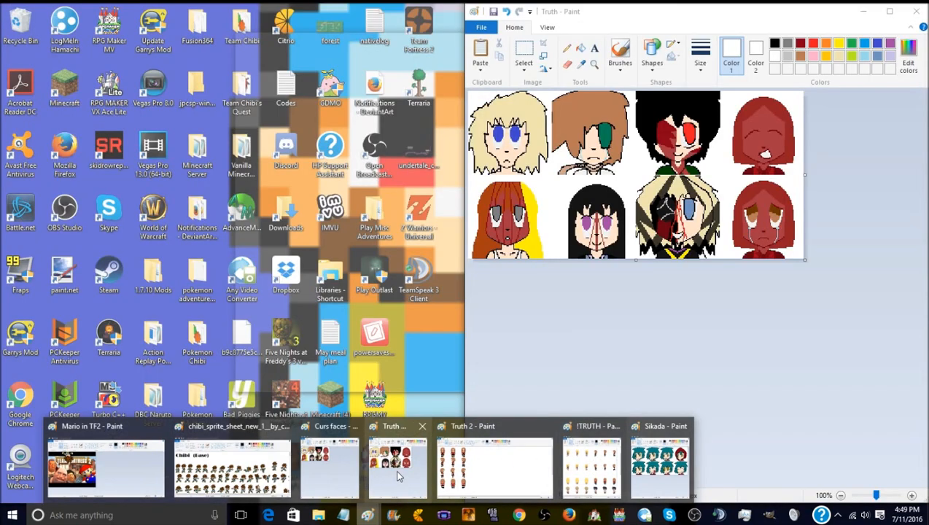
{"action": "left_click", "coordinate": [398, 476]}
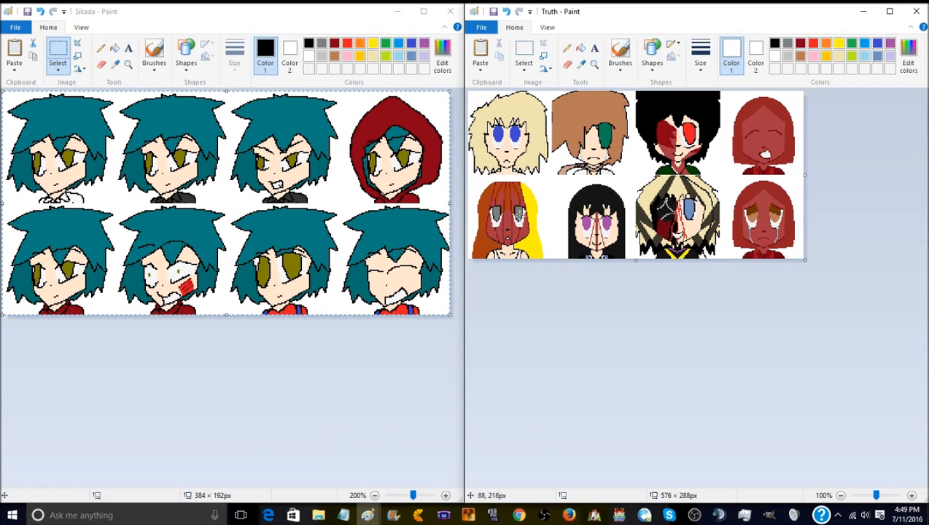
- Try pasting the copied Sikada faces onto the Truth face sheet and undo the paste
{"action": "left_click", "coordinate": [481, 49]}
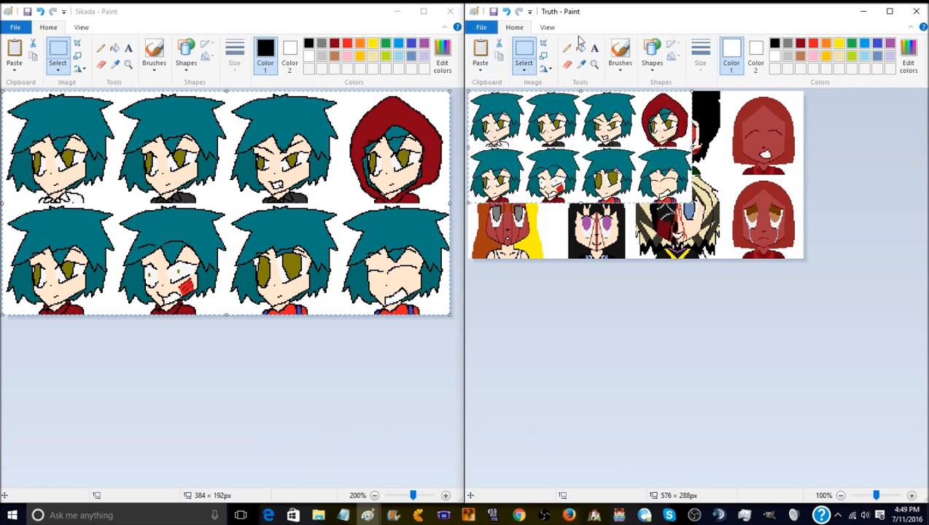
{"action": "left_click", "coordinate": [506, 12]}
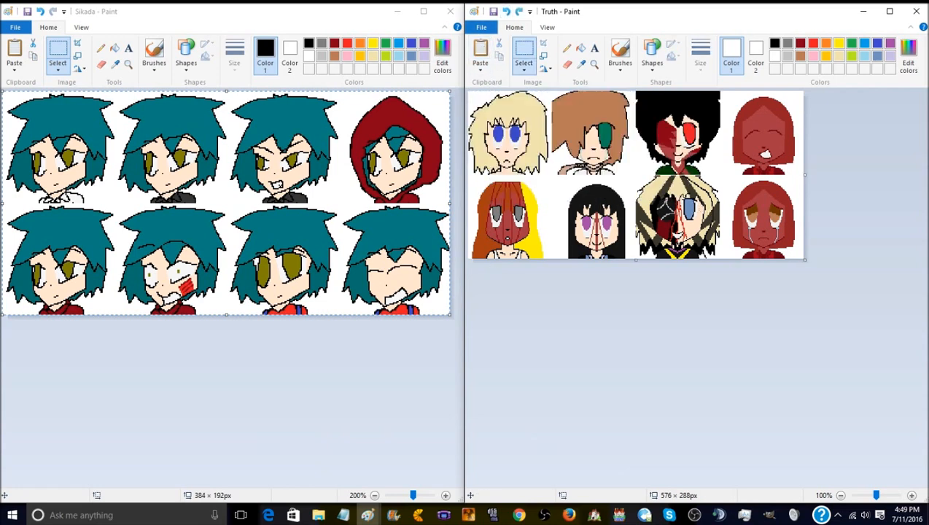
{"action": "left_click", "coordinate": [889, 11]}
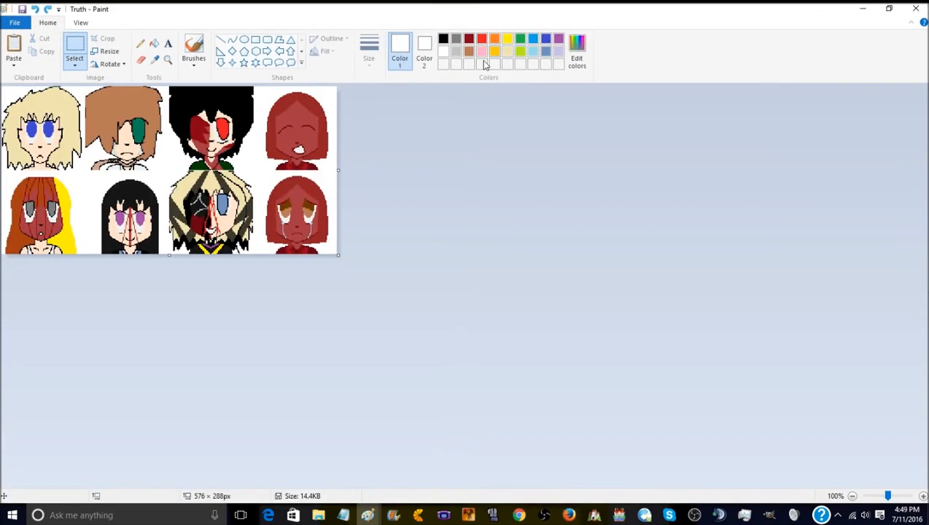
{"action": "left_click", "coordinate": [168, 60]}
{"action": "left_click", "coordinate": [217, 129]}
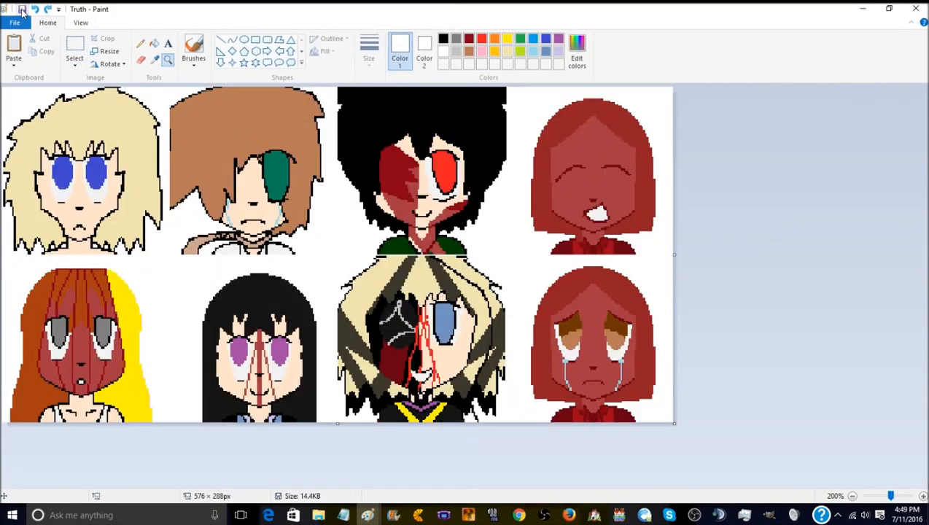
{"action": "left_click", "coordinate": [13, 44]}
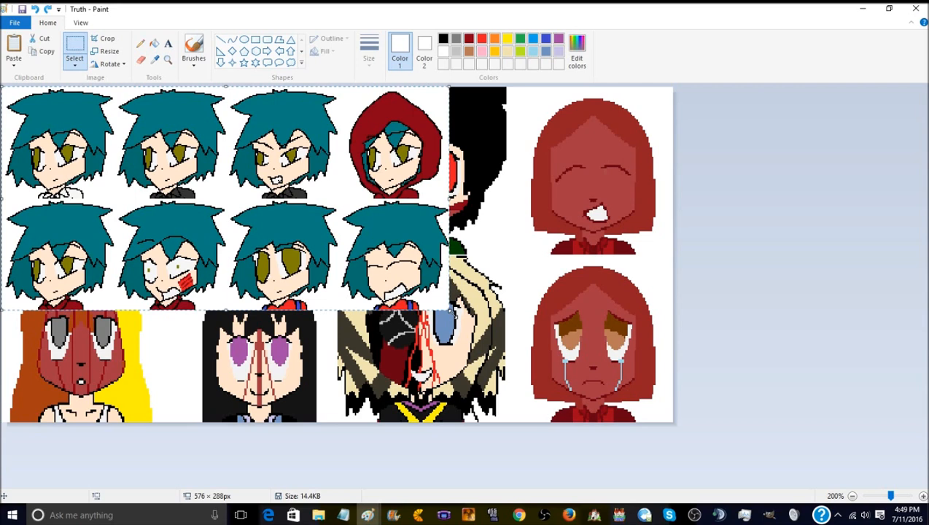
{"action": "left_click", "coordinate": [36, 11]}
- Paste the Sikada faces onto the Truth sheet and stretch them to cover the whole 576 × 288 px canvas
{"action": "left_click", "coordinate": [14, 47]}
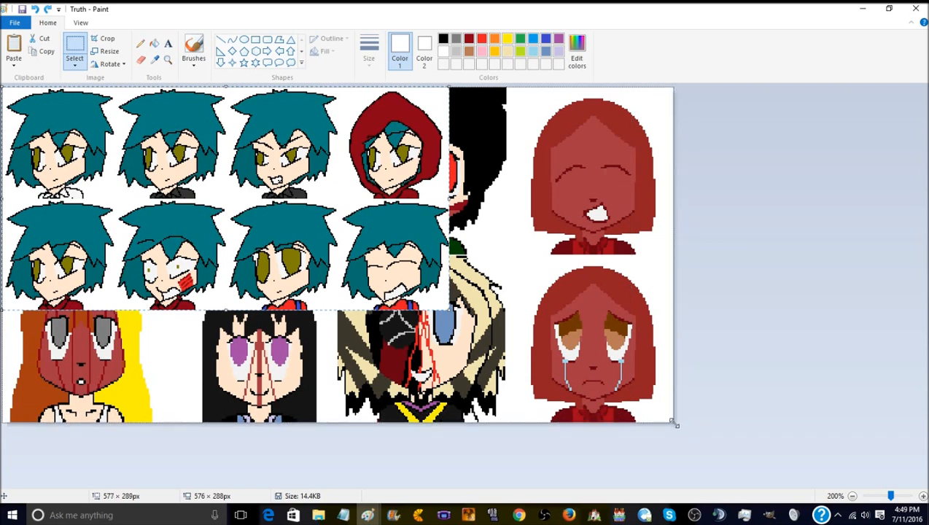
{"action": "left_click_drag", "start_coordinate": [674, 423], "coordinate": [673, 423]}
{"action": "left_click", "coordinate": [772, 325]}
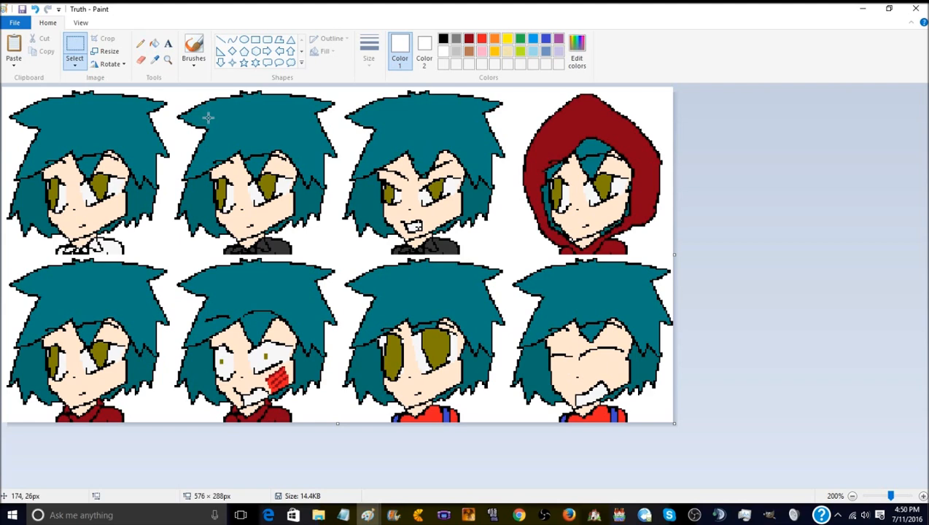
- Save the resized face sheet as a PNG named Sikado in the characters folder
{"action": "left_click", "coordinate": [154, 43]}
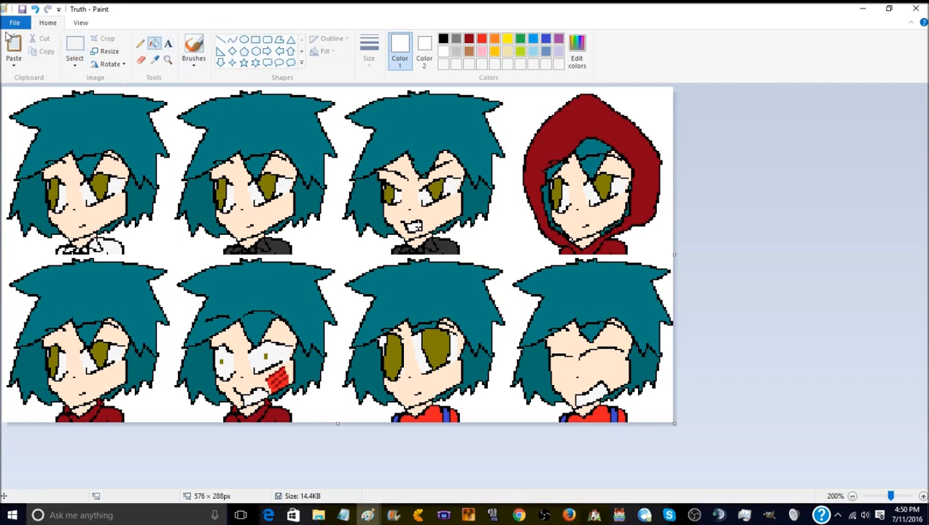
{"action": "left_click", "coordinate": [14, 23]}
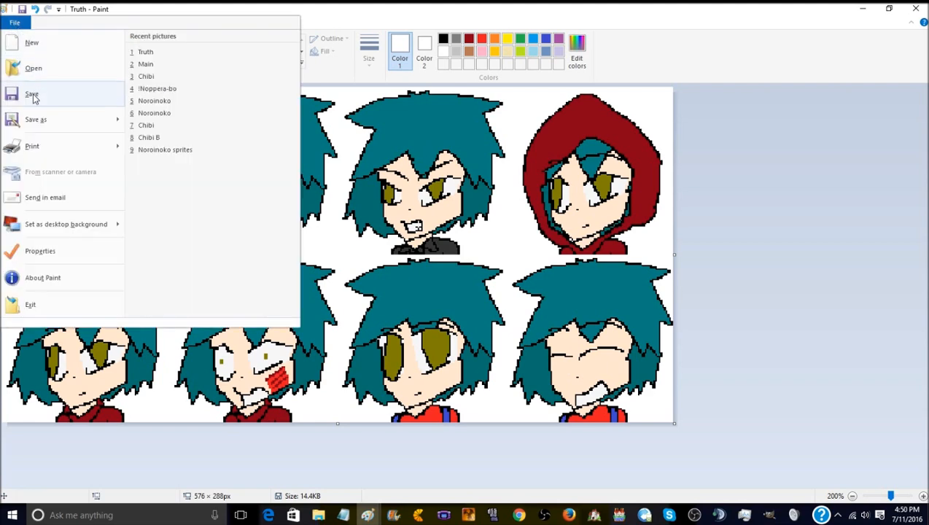
{"action": "left_click", "coordinate": [66, 124]}
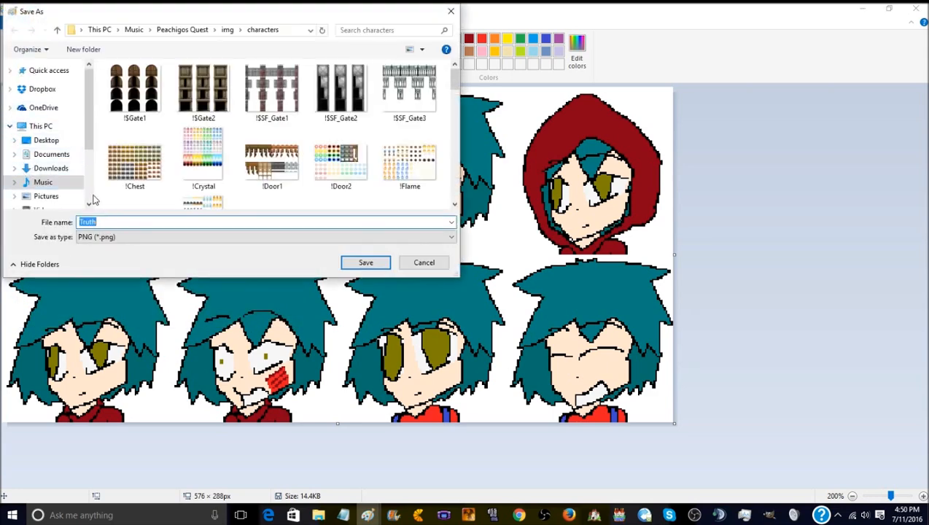
{"action": "left_click_drag", "start_coordinate": [212, 18], "coordinate": [265, 76]}
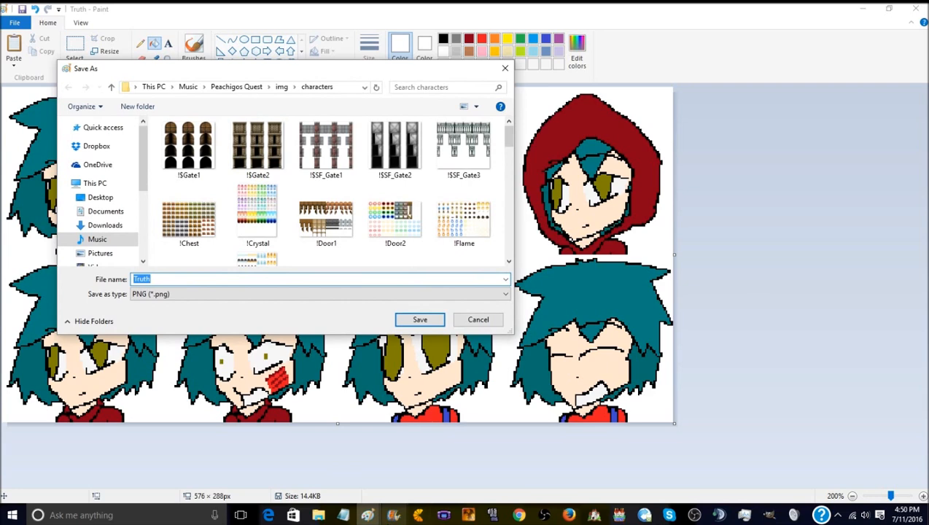
{"action": "mouse_move", "coordinate": [372, 518]}
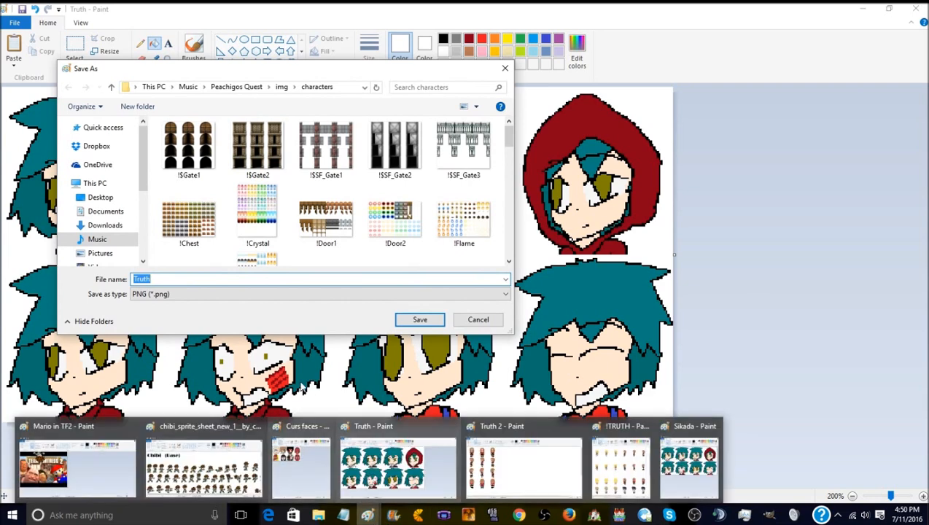
{"action": "type", "text": "S"}
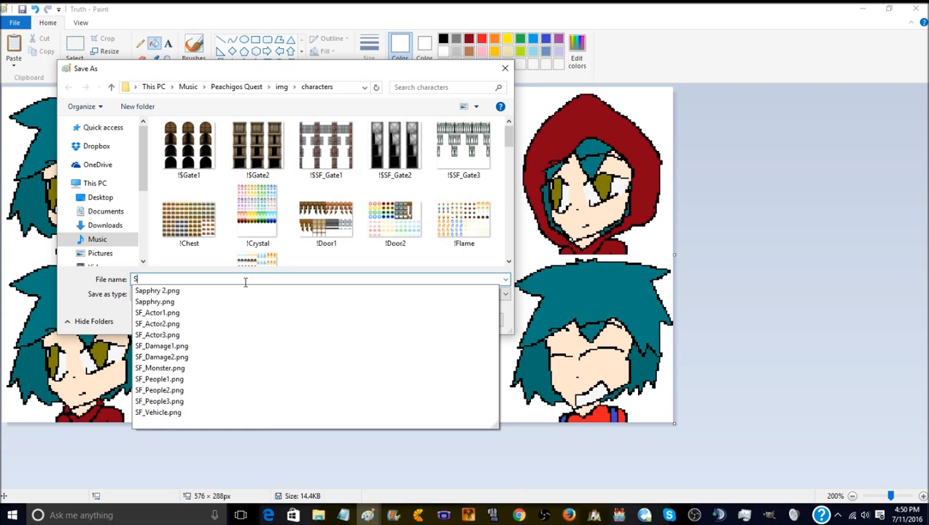
{"action": "type", "text": "ikado"}
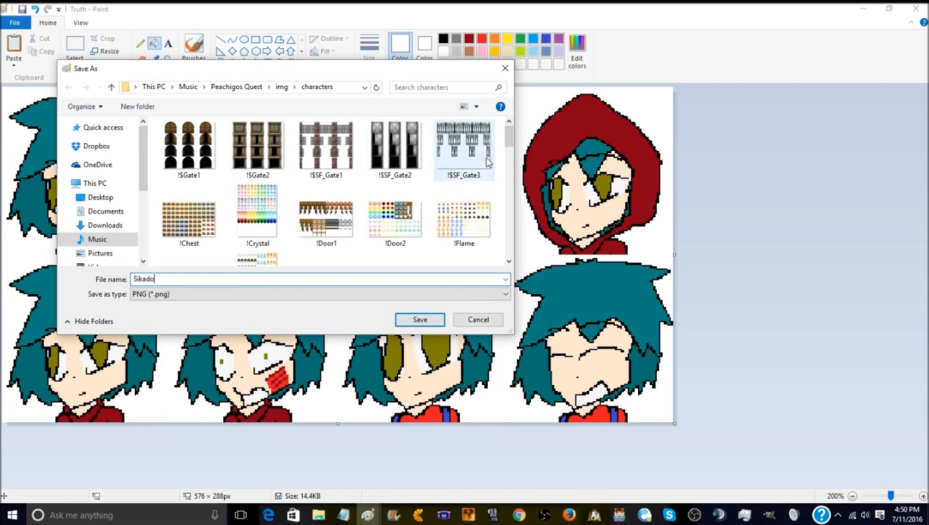
{"action": "left_click", "coordinate": [411, 321]}
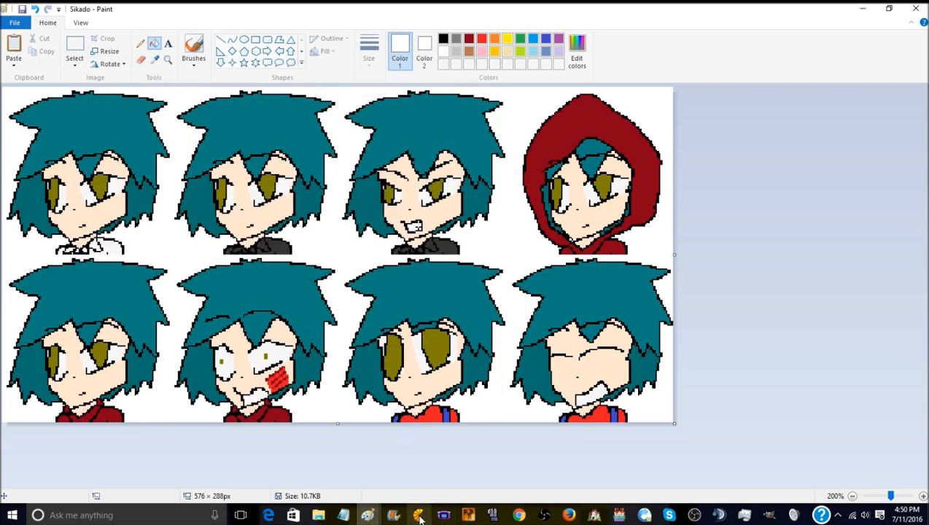
- Switch to GIMP and start opening an image, browsing to the faces folder under Peachigos Quest img
{"action": "mouse_move", "coordinate": [770, 514]}
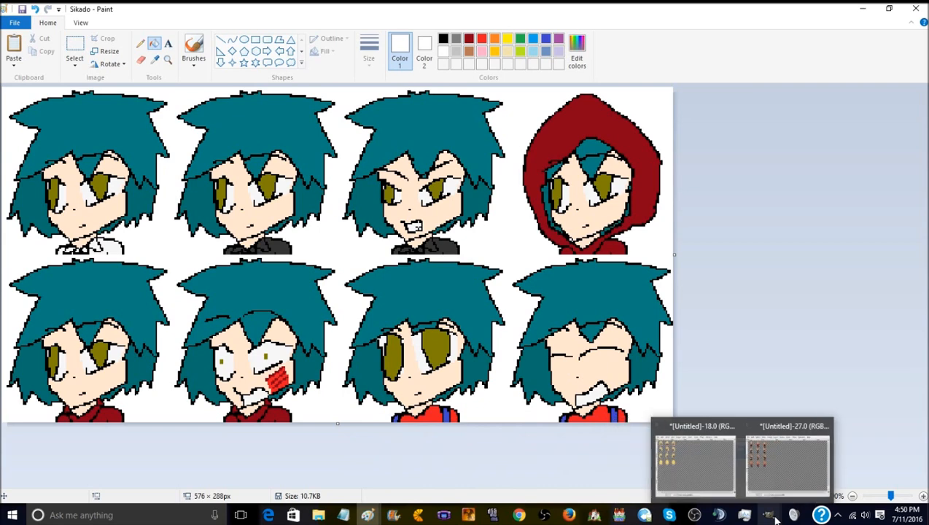
{"action": "left_click", "coordinate": [802, 460]}
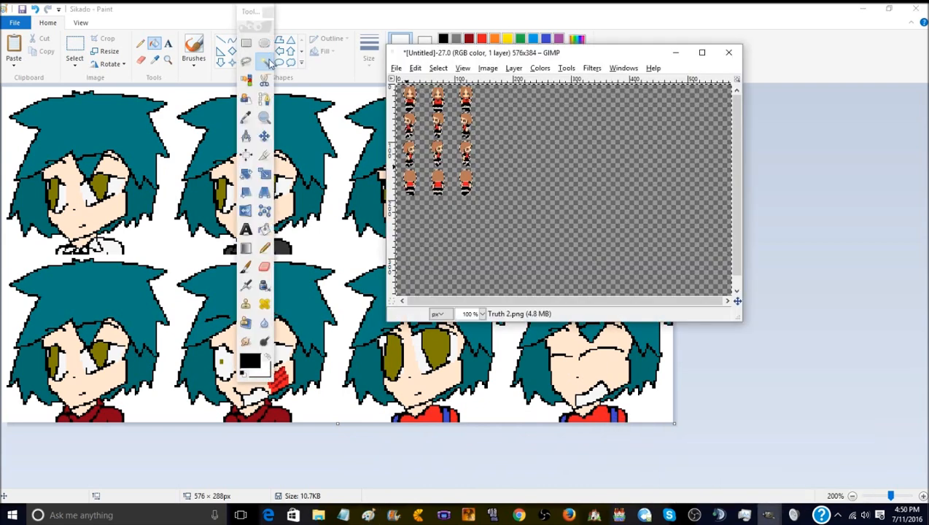
{"action": "left_click", "coordinate": [396, 67]}
{"action": "mouse_move", "coordinate": [415, 95]}
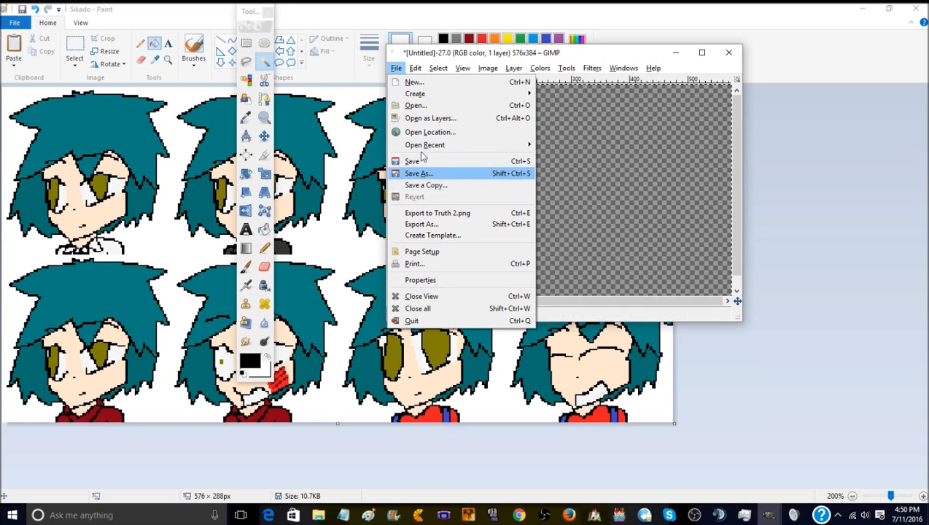
{"action": "left_click", "coordinate": [416, 106]}
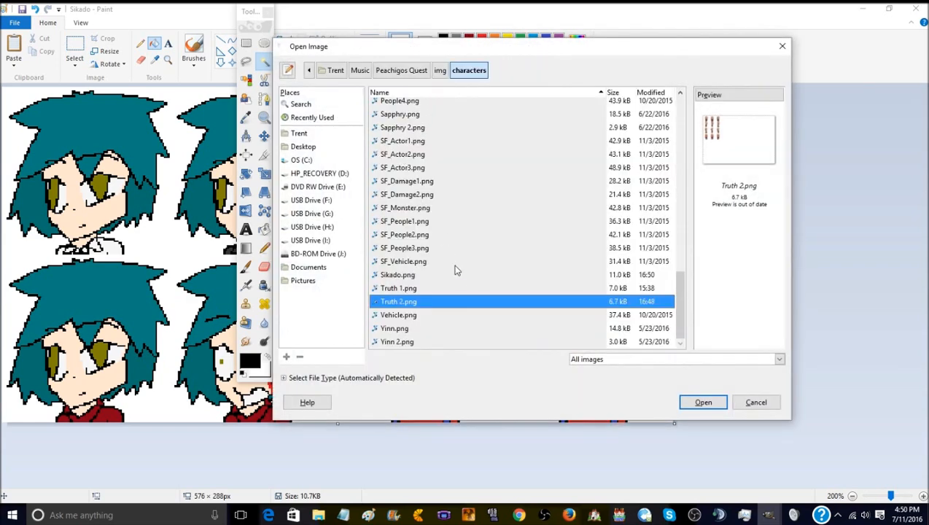
{"action": "left_click", "coordinate": [440, 72]}
{"action": "double_click", "coordinate": [388, 171]}
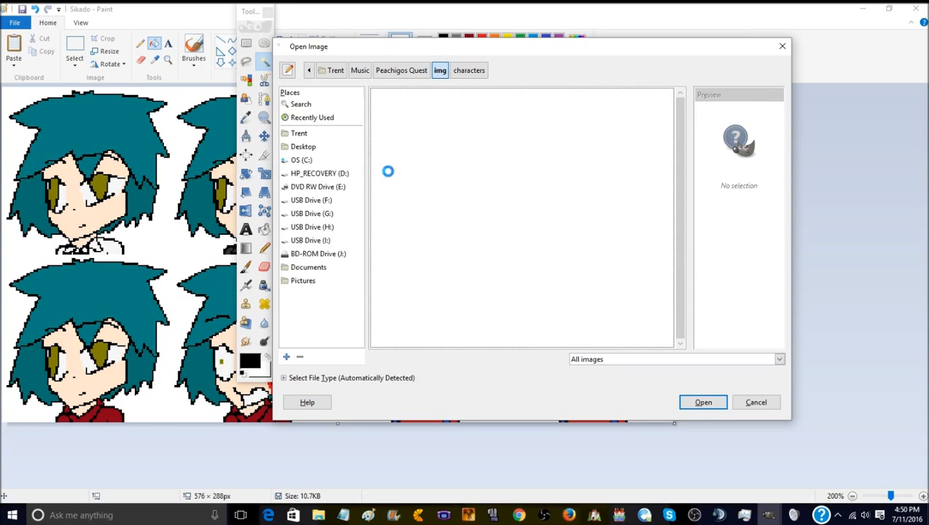
{"action": "scroll", "coordinate": [420, 199], "scroll_direction": "down", "scroll_amount": 5}
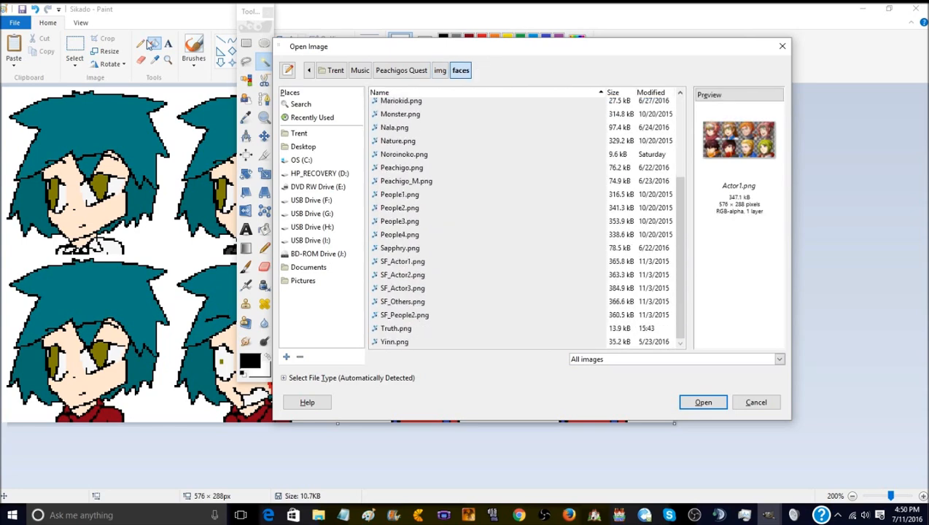
- Return to Paint and delete the misplaced Sikado PNG from the characters folder while starting to save the sheet elsewhere
{"action": "left_click", "coordinate": [5, 24]}
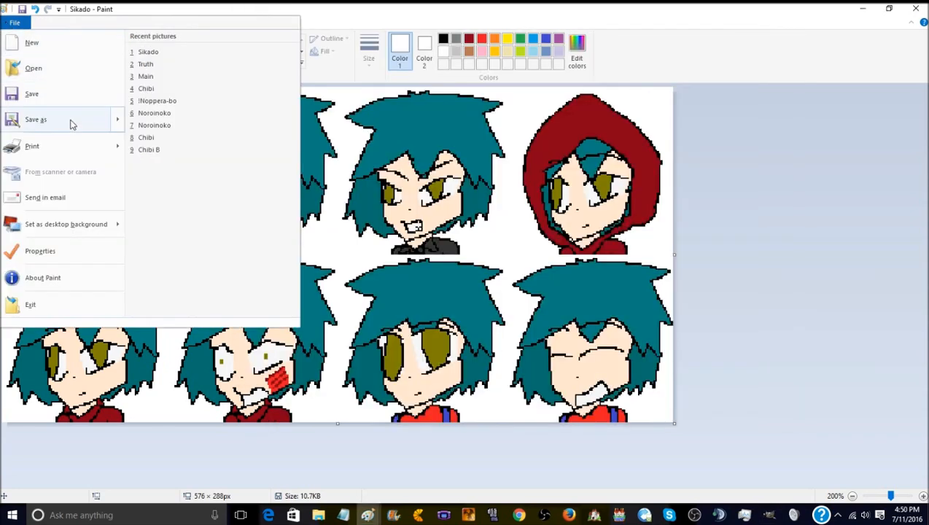
{"action": "left_click", "coordinate": [71, 120]}
{"action": "scroll", "coordinate": [394, 186], "scroll_direction": "down", "scroll_amount": 5}
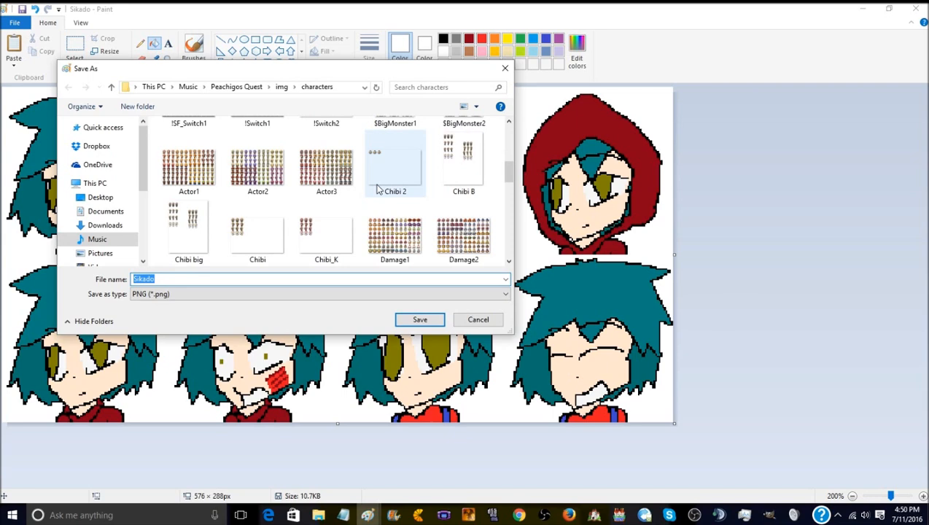
{"action": "scroll", "coordinate": [377, 189], "scroll_direction": "down", "scroll_amount": 6}
{"action": "left_click", "coordinate": [245, 210]}
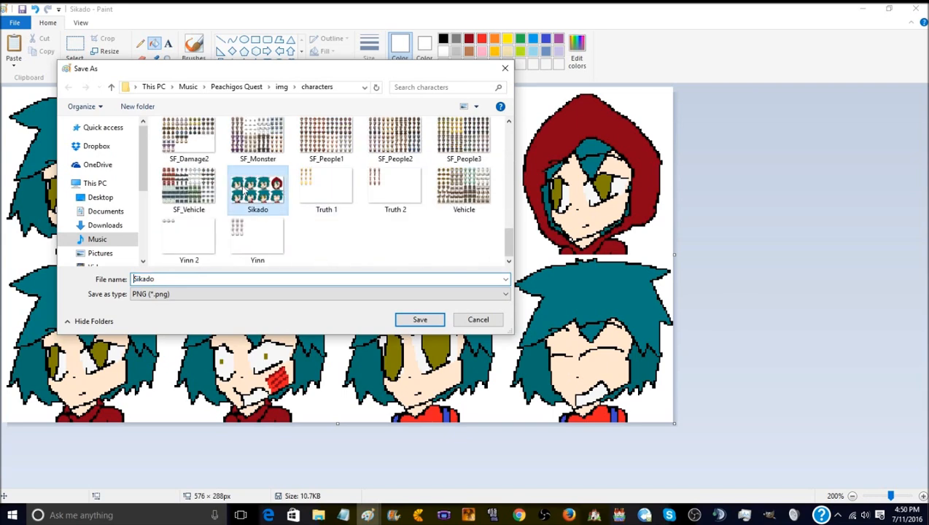
{"action": "right_click", "coordinate": [244, 211]}
{"action": "left_click", "coordinate": [308, 468]}
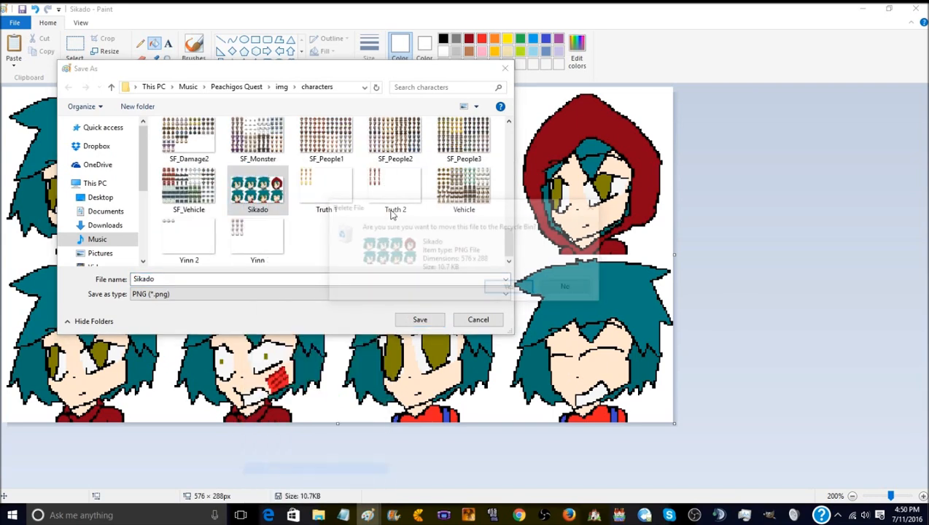
{"action": "left_click", "coordinate": [512, 289]}
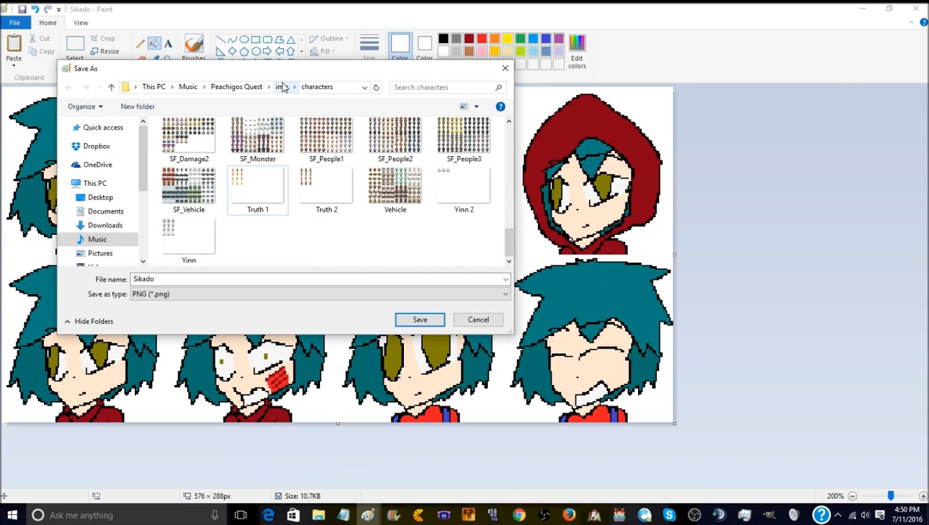
- Save the face sheet as the PNG Sikado in the img/faces folder
{"action": "left_click", "coordinate": [281, 87]}
{"action": "double_click", "coordinate": [183, 201]}
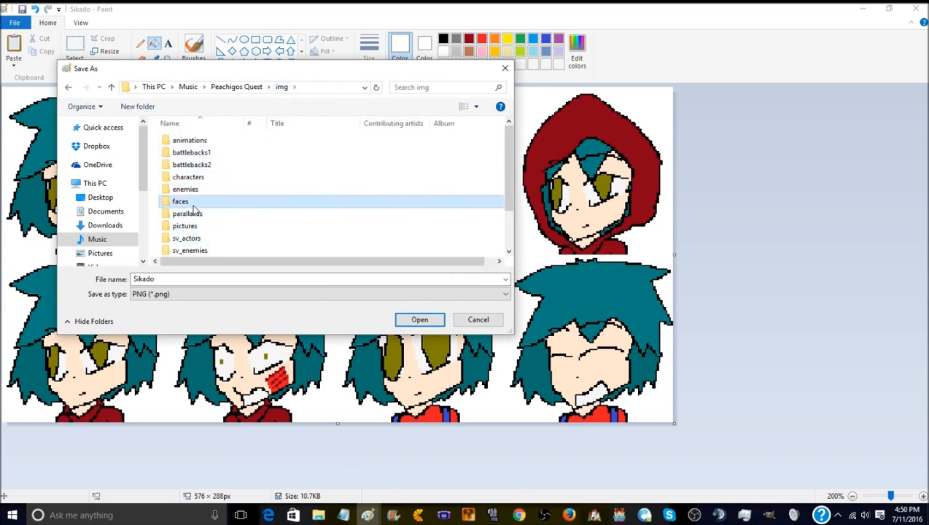
{"action": "left_click", "coordinate": [420, 322]}
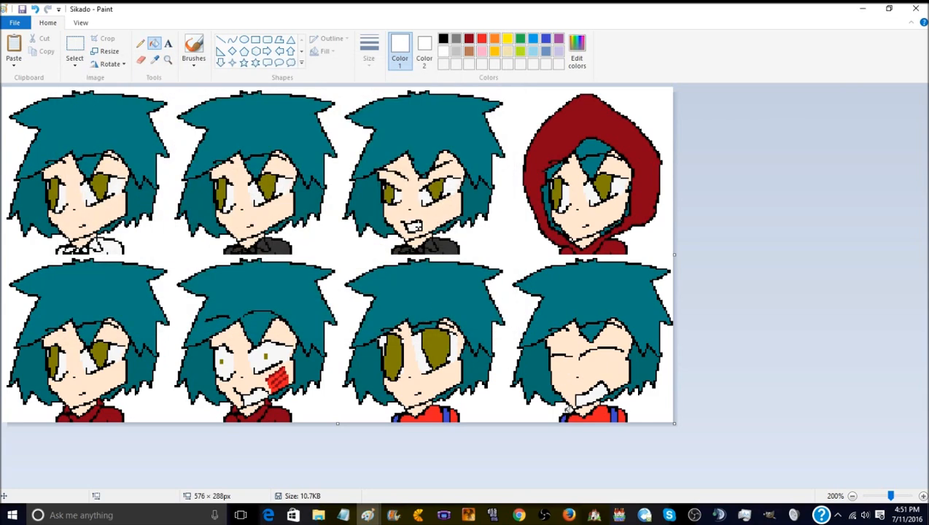
- Switch to GIMP, open Sikado.png from the faces folder, and move its window over the Truth 2 image
{"action": "mouse_move", "coordinate": [617, 516]}
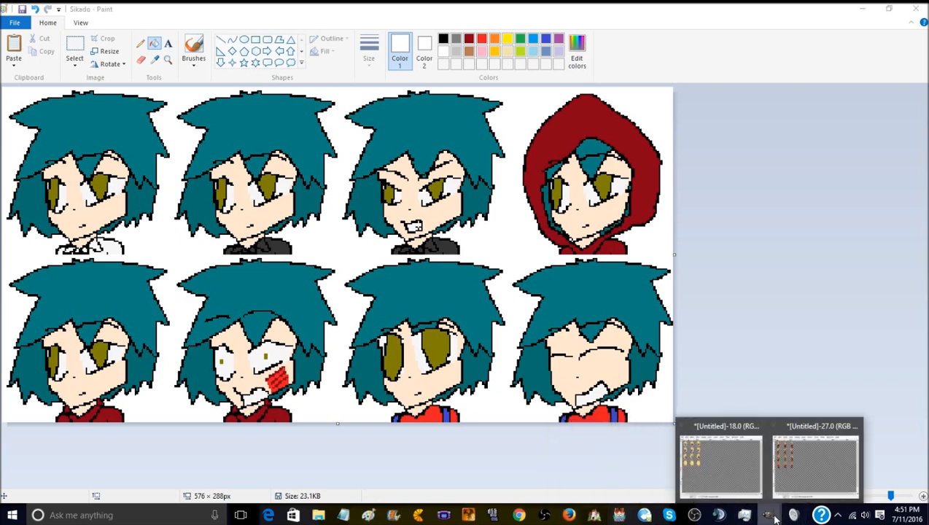
{"action": "left_click", "coordinate": [775, 473]}
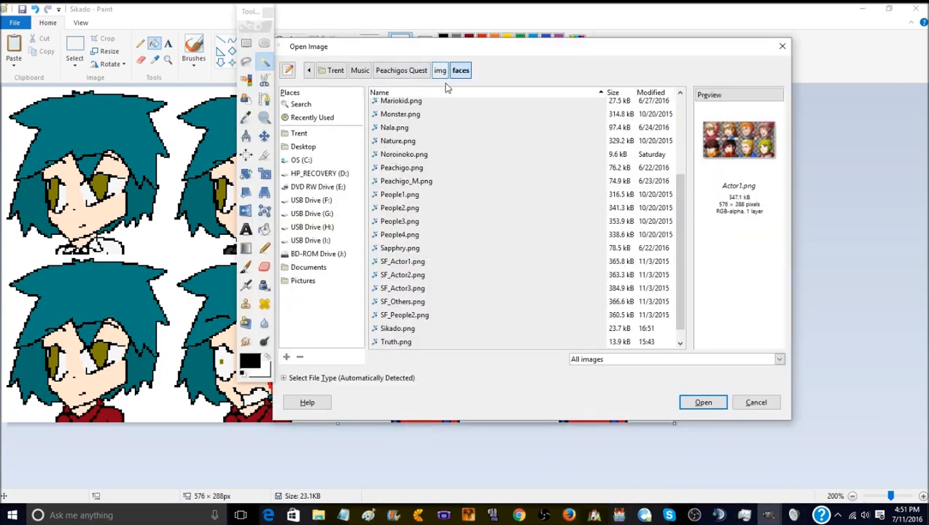
{"action": "left_click", "coordinate": [420, 332]}
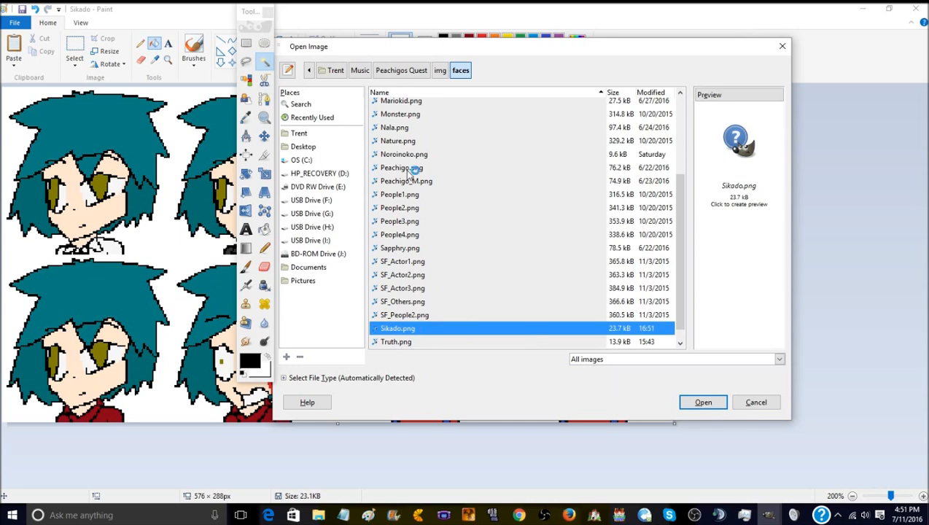
{"action": "left_click", "coordinate": [703, 402]}
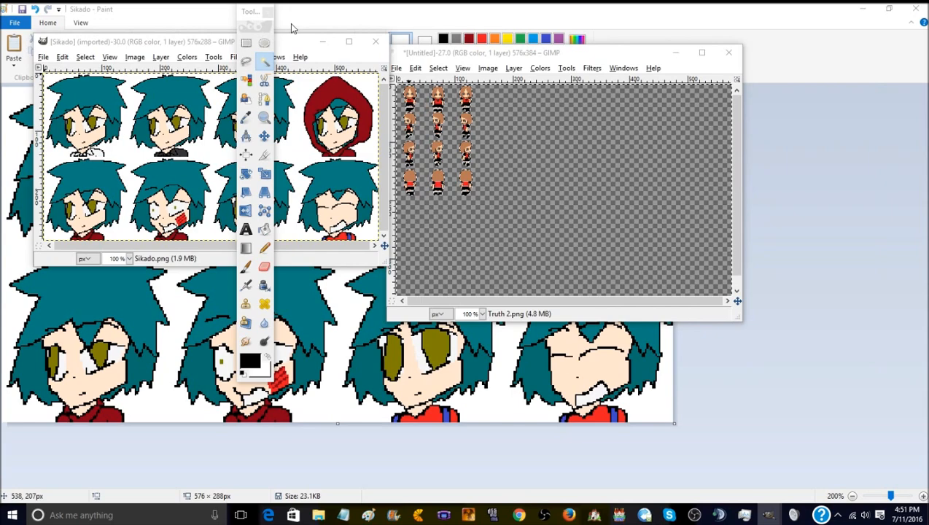
{"action": "left_click_drag", "start_coordinate": [303, 47], "coordinate": [666, 45]}
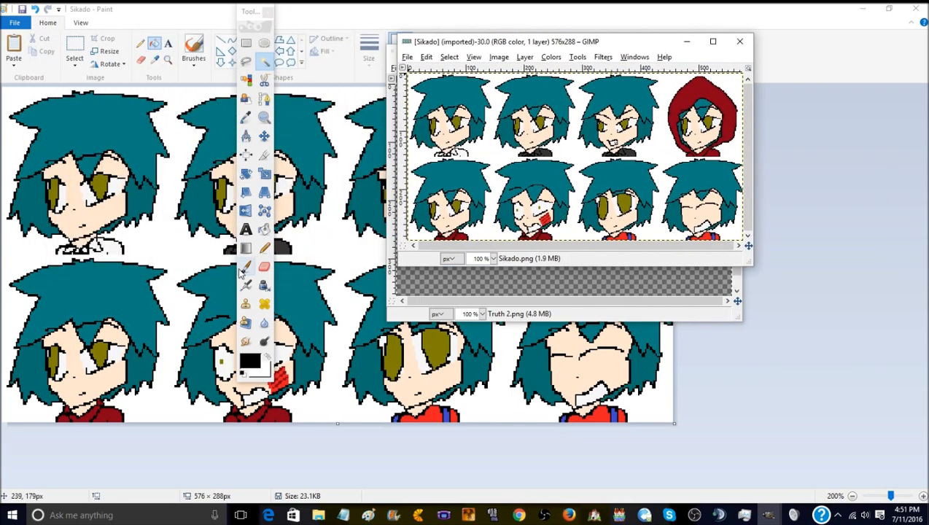
- Select the white background around the Sikado faces with Fuzzy Select and remove the layer's alpha channel
{"action": "left_click", "coordinate": [492, 154]}
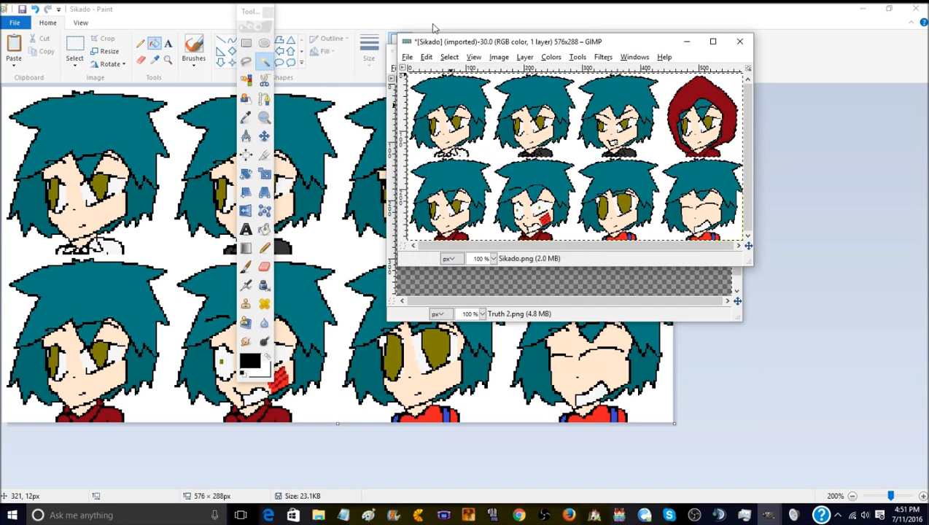
{"action": "left_click", "coordinate": [525, 58]}
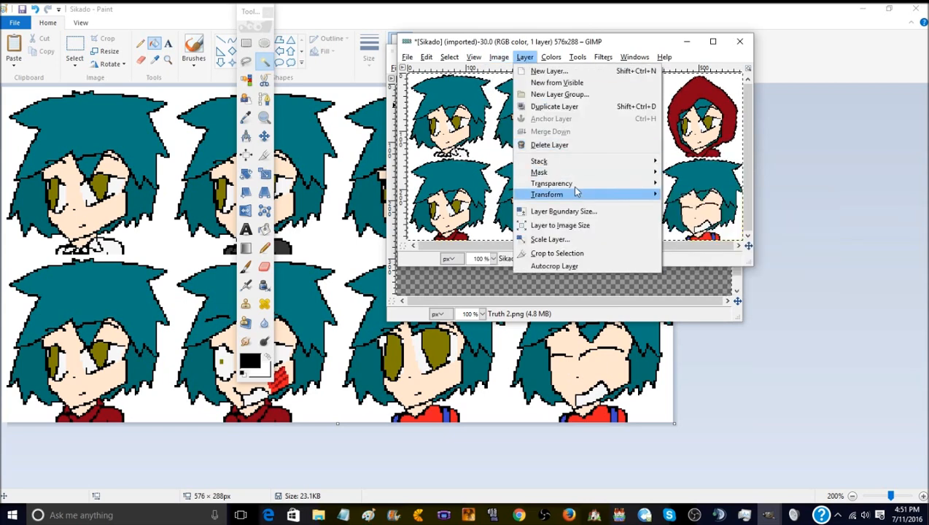
{"action": "mouse_move", "coordinate": [578, 189]}
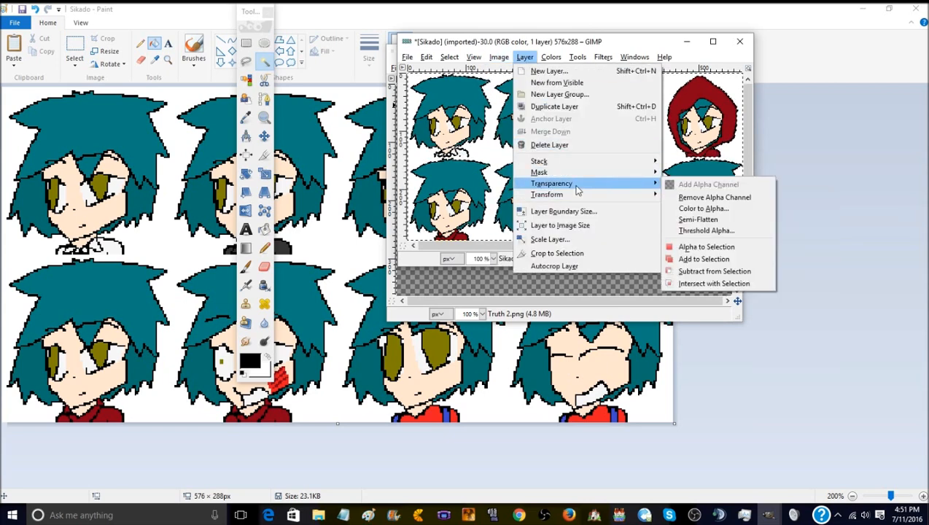
{"action": "left_click", "coordinate": [696, 197]}
- Add an alpha channel to the Sikado layer and delete the selected white background
{"action": "left_click", "coordinate": [500, 58]}
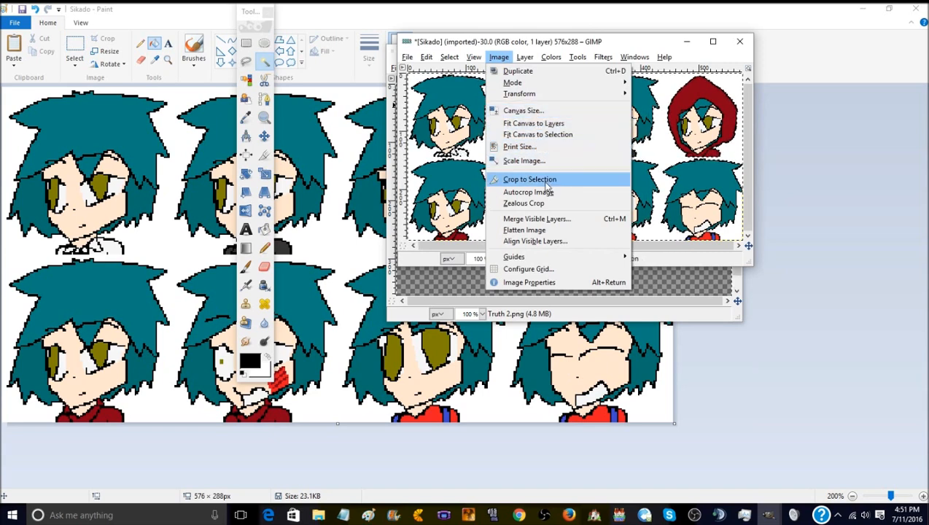
{"action": "mouse_move", "coordinate": [524, 57]}
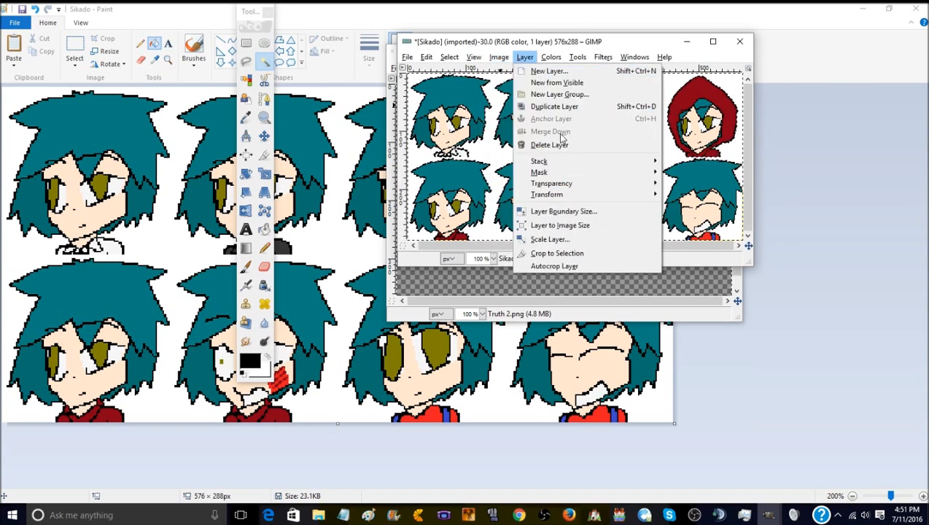
{"action": "mouse_move", "coordinate": [565, 189]}
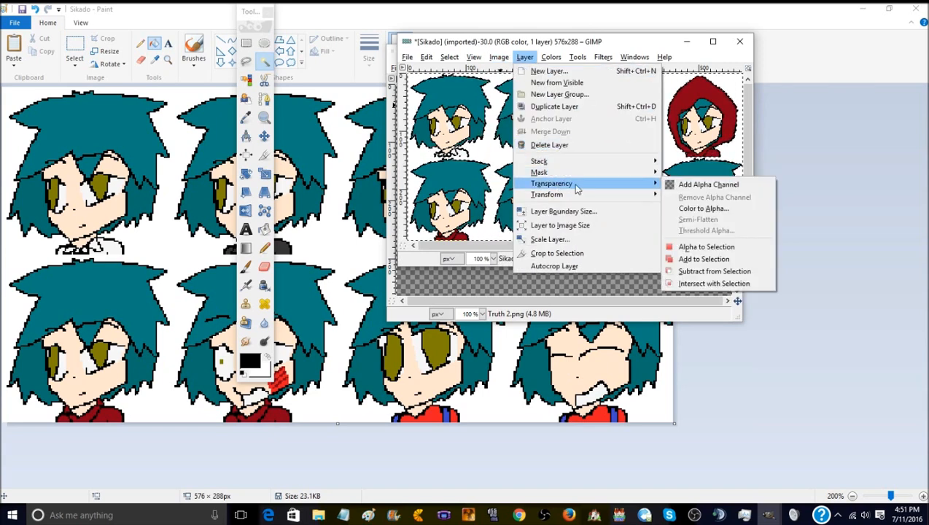
{"action": "left_click", "coordinate": [680, 188]}
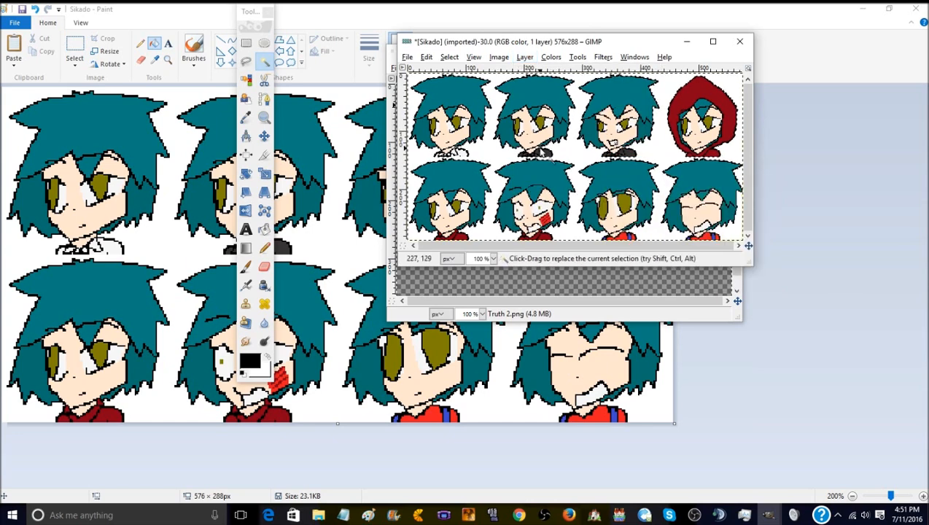
{"action": "right_click", "coordinate": [496, 162]}
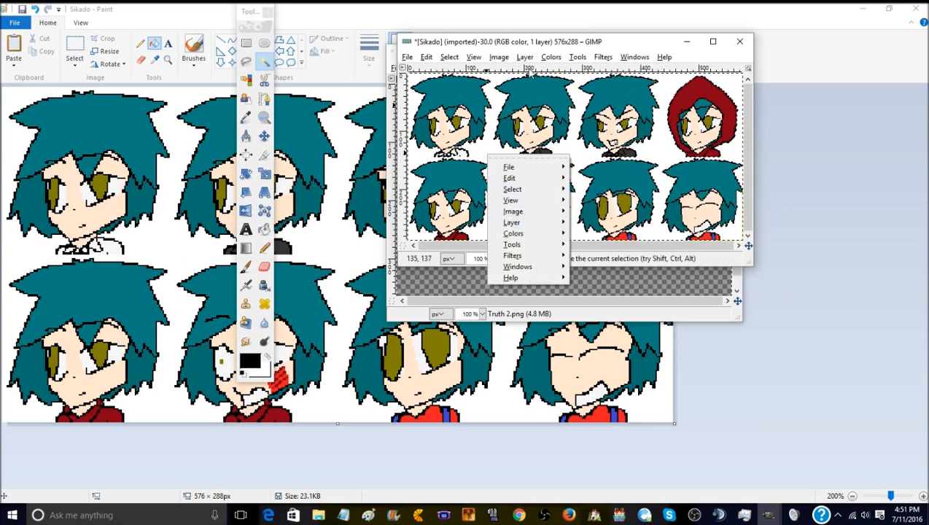
{"action": "left_click", "coordinate": [594, 48]}
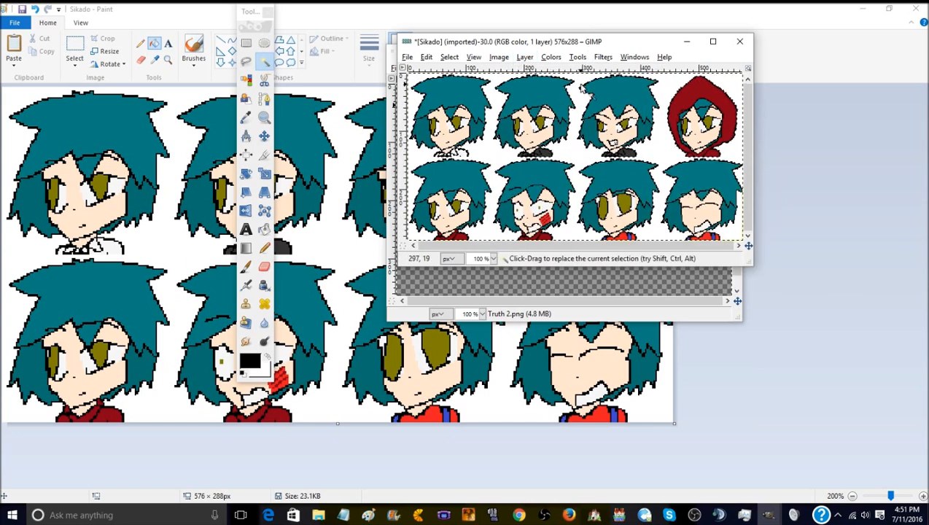
{"action": "key", "text": "Delete"}
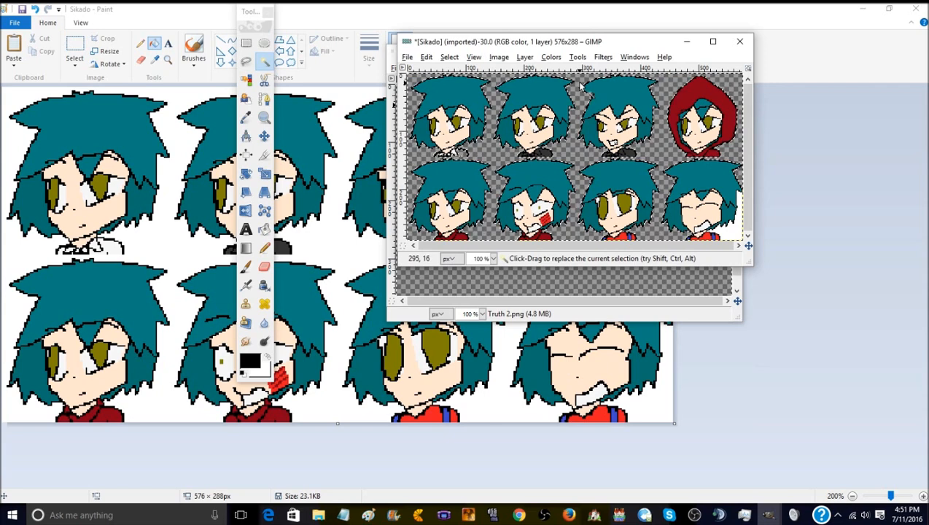
- Export the transparent sheet over Sikado.png and close the image, discarding the unsaved changes
{"action": "left_click", "coordinate": [408, 57]}
{"action": "left_click", "coordinate": [449, 202]}
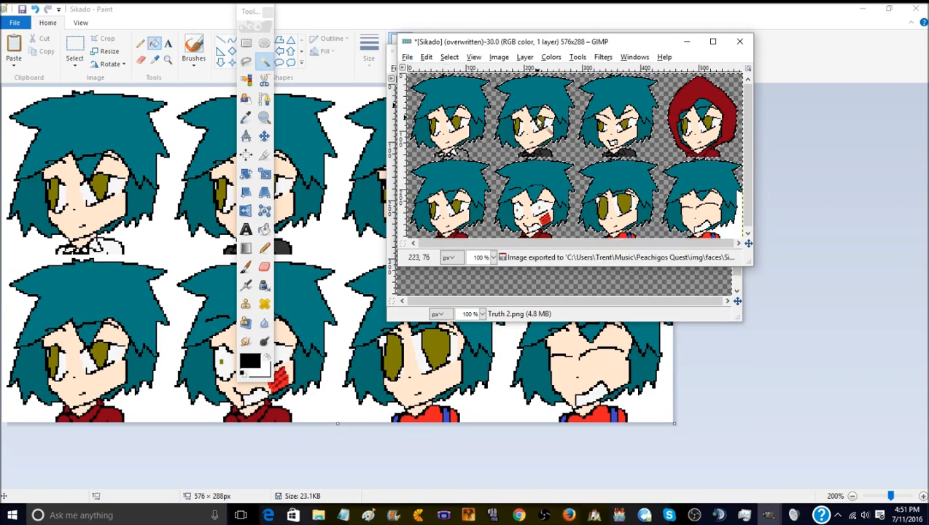
{"action": "left_click", "coordinate": [739, 41]}
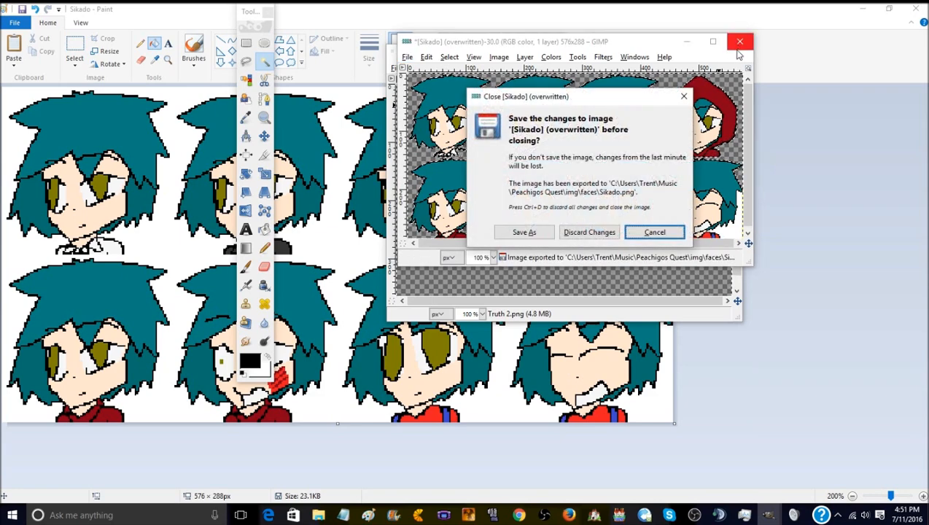
{"action": "left_click", "coordinate": [590, 231]}
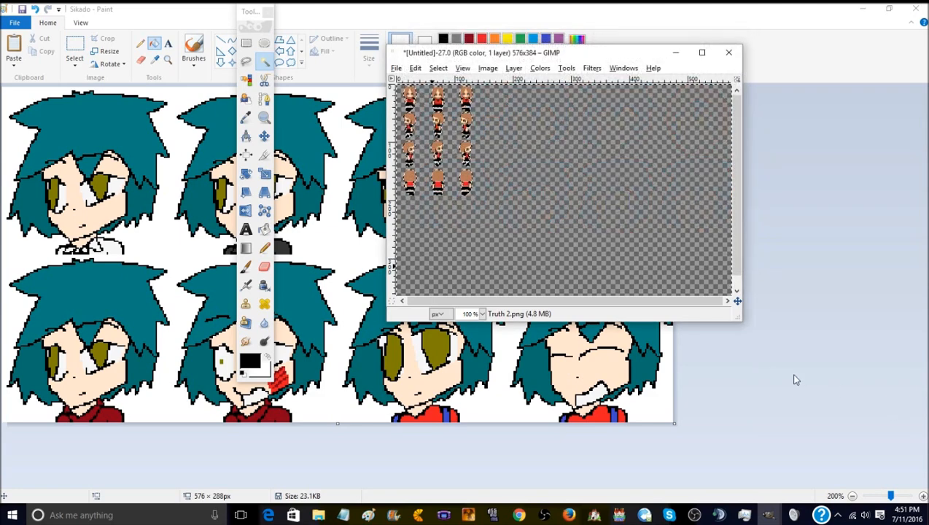
- Return to Paint, magnify the Sikado face sheet to 300%, and activate the Pencil tool
{"action": "left_click", "coordinate": [796, 380]}
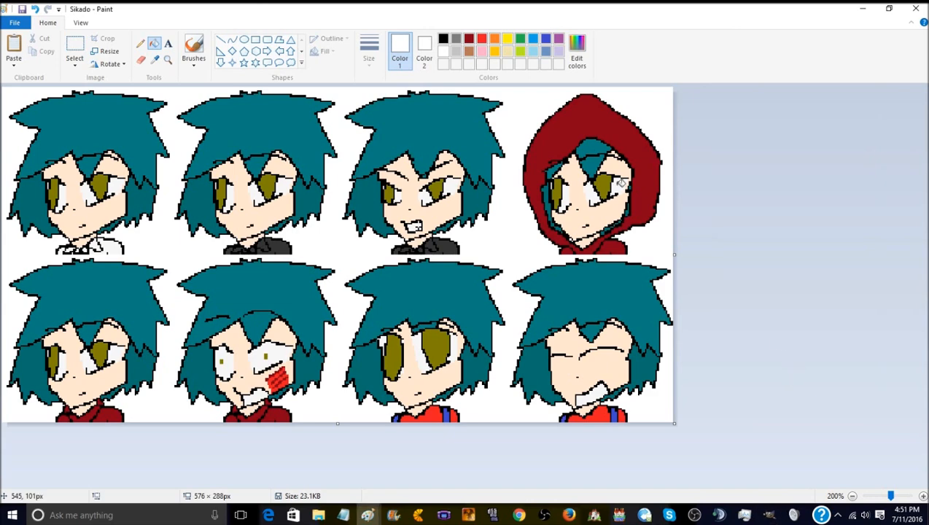
{"action": "left_click", "coordinate": [140, 43]}
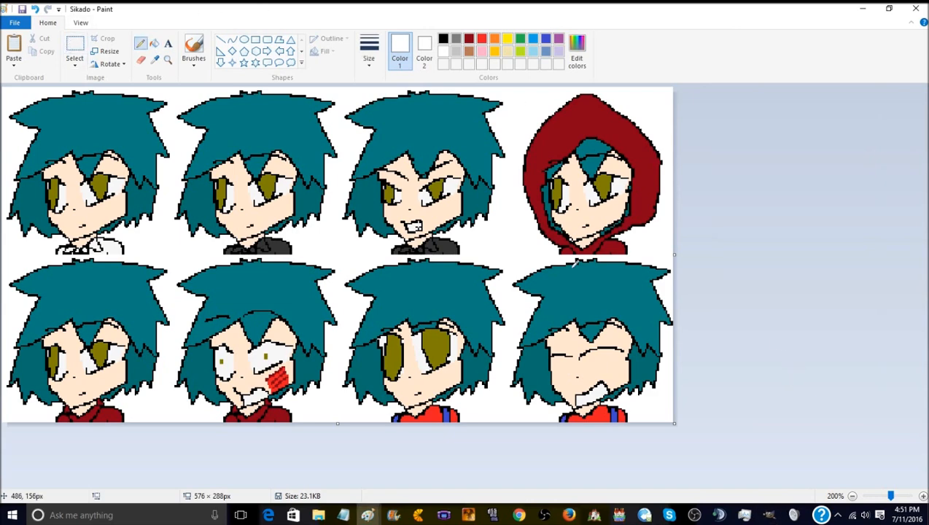
{"action": "left_click", "coordinate": [168, 64]}
{"action": "left_click", "coordinate": [657, 320]}
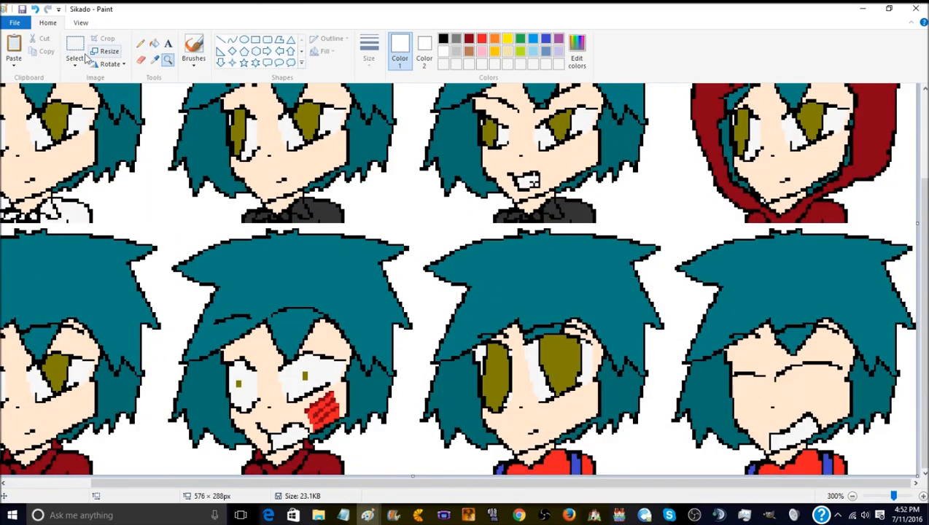
{"action": "left_click", "coordinate": [140, 44]}
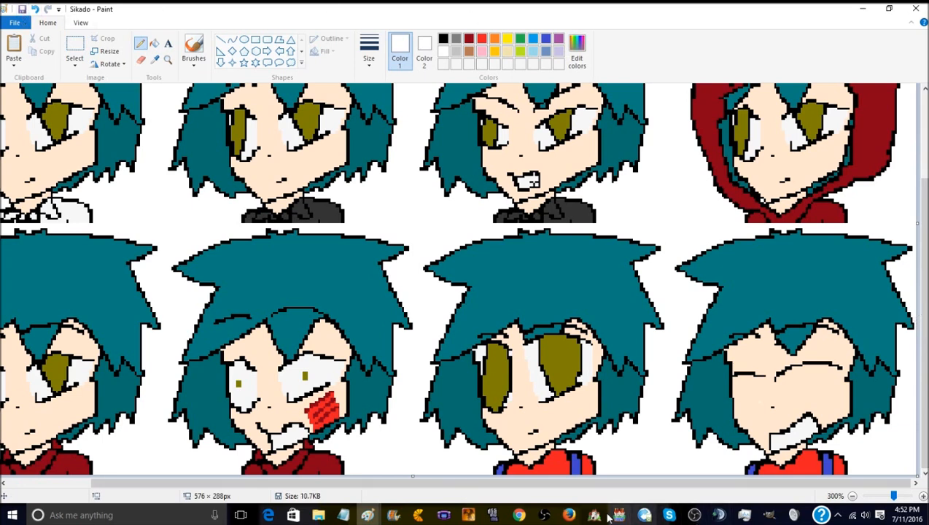
- Switch to GIMP, open Sikado.png from the faces folder, and move its image window clear of the toolbox
{"action": "left_click", "coordinate": [758, 514]}
{"action": "left_click", "coordinate": [815, 459]}
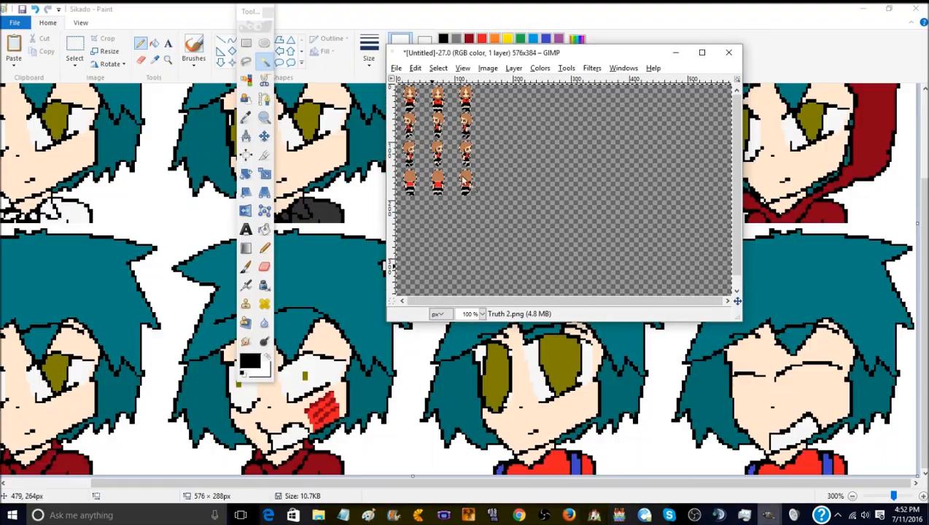
{"action": "left_click", "coordinate": [395, 67]}
{"action": "left_click", "coordinate": [414, 105]}
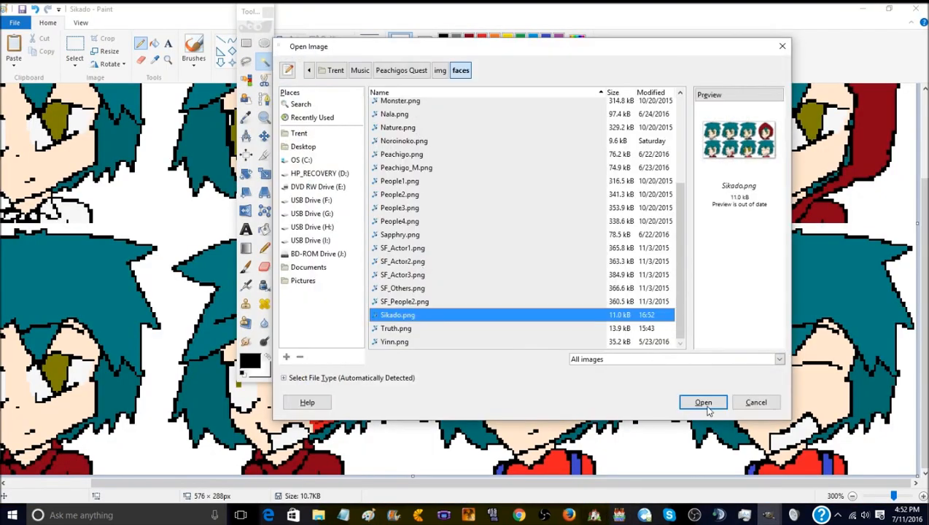
{"action": "left_click", "coordinate": [702, 404]}
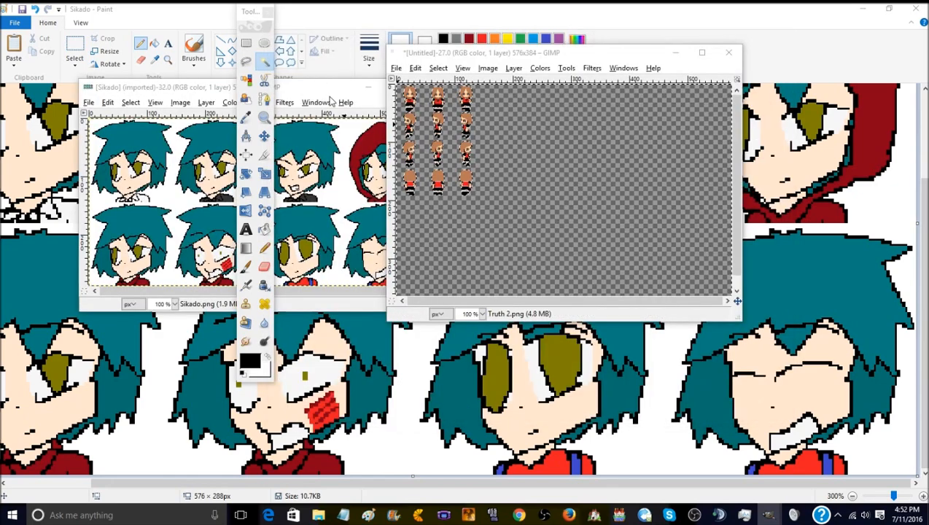
{"action": "left_click_drag", "start_coordinate": [332, 88], "coordinate": [600, 69]}
- Select the white background around the reopened Sikado faces with Fuzzy Select and remove the layer's alpha channel
{"action": "left_click", "coordinate": [447, 83]}
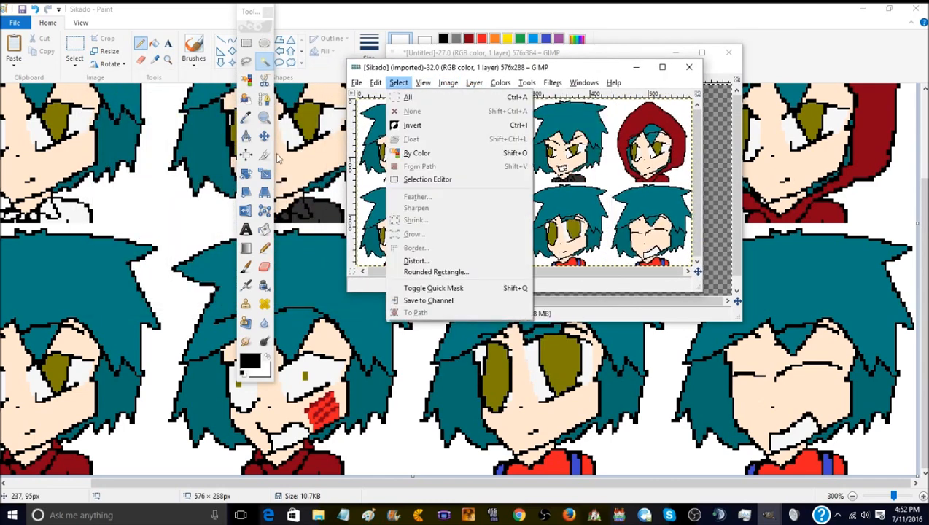
{"action": "left_click", "coordinate": [265, 62]}
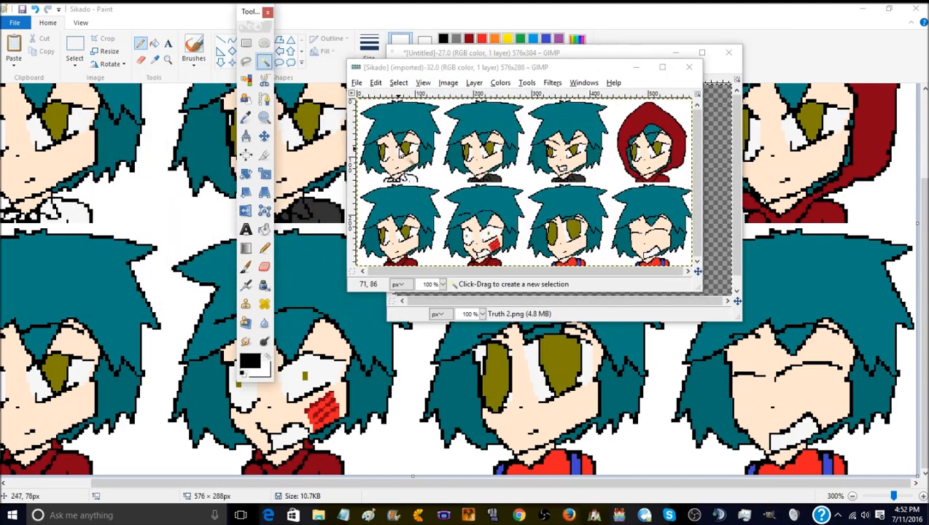
{"action": "left_click", "coordinate": [440, 176]}
{"action": "left_click", "coordinate": [436, 173]}
{"action": "right_click", "coordinate": [437, 174]}
{"action": "mouse_move", "coordinate": [471, 242]}
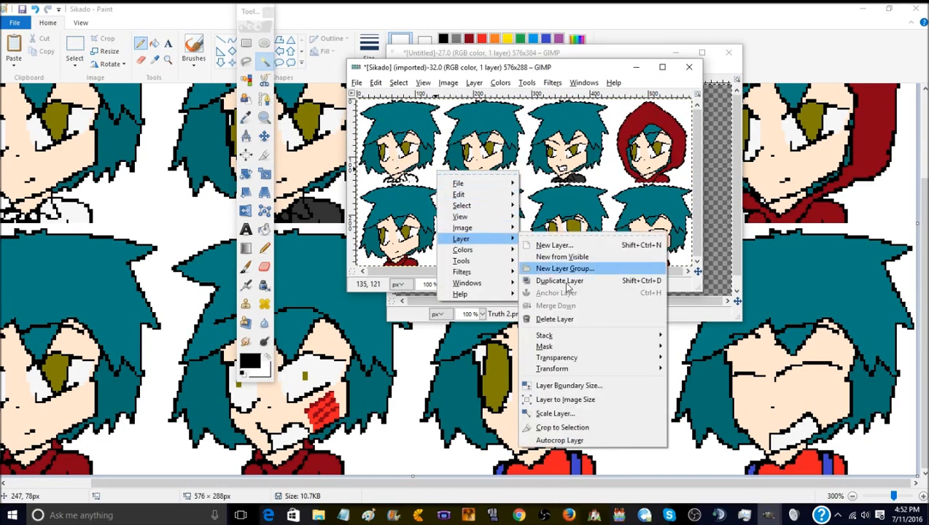
{"action": "mouse_move", "coordinate": [608, 361]}
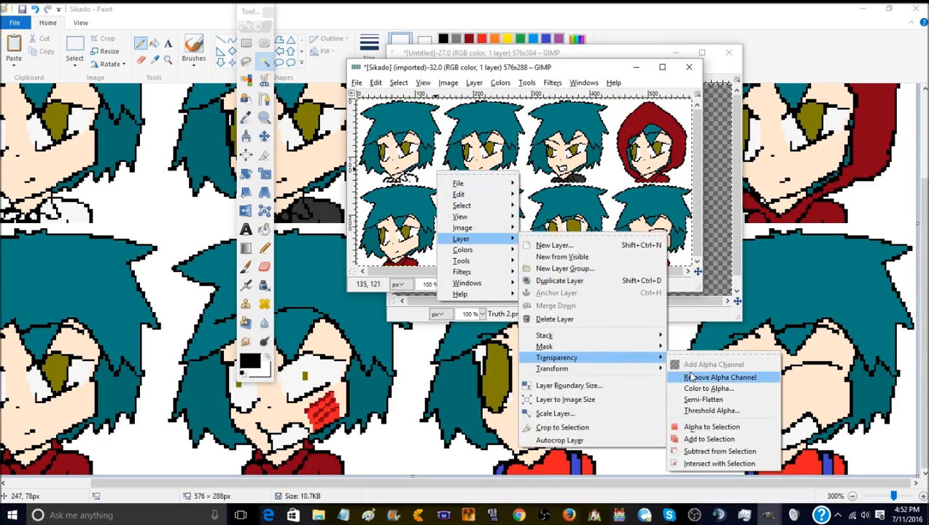
{"action": "left_click", "coordinate": [719, 377]}
- Add an alpha channel to delete the selected white background to transparency, and overwrite Sikado.png with the result
{"action": "right_click", "coordinate": [602, 173]}
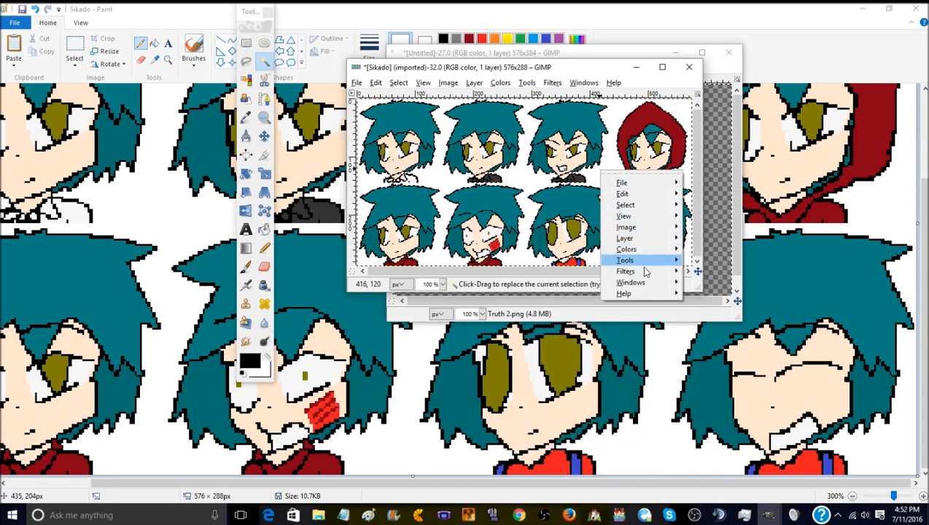
{"action": "mouse_move", "coordinate": [635, 238]}
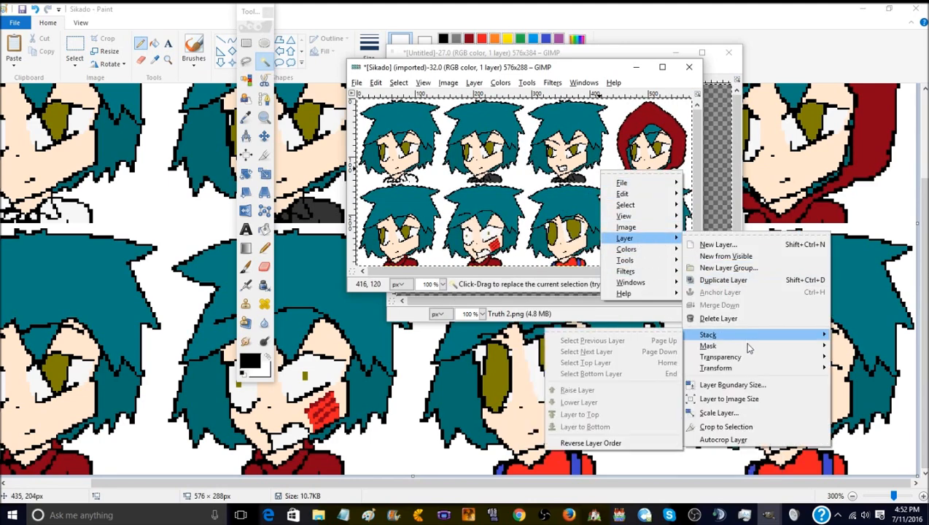
{"action": "mouse_move", "coordinate": [750, 357]}
{"action": "left_click", "coordinate": [640, 368]}
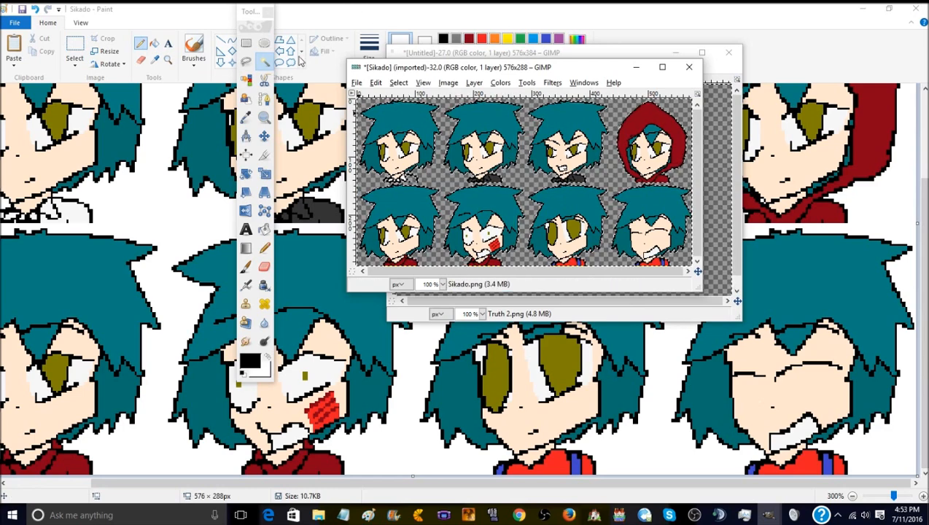
{"action": "left_click", "coordinate": [357, 82]}
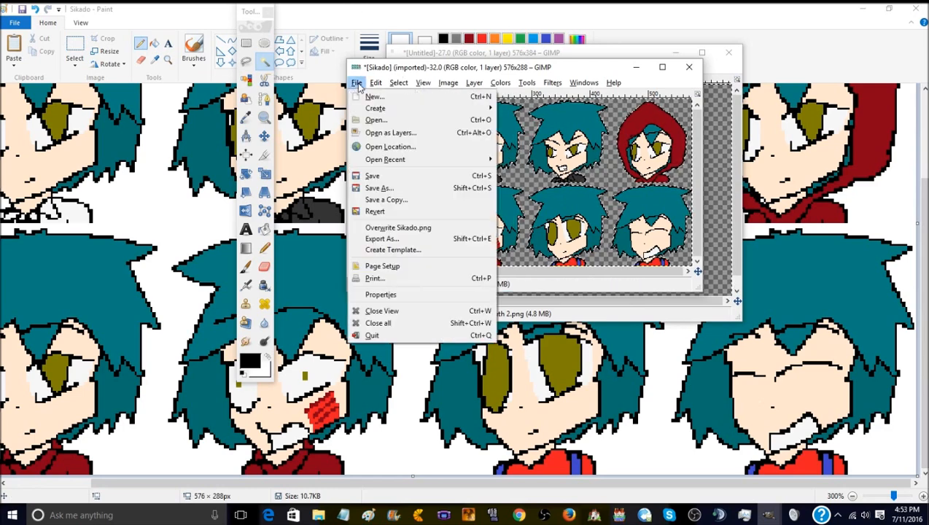
{"action": "left_click", "coordinate": [408, 227]}
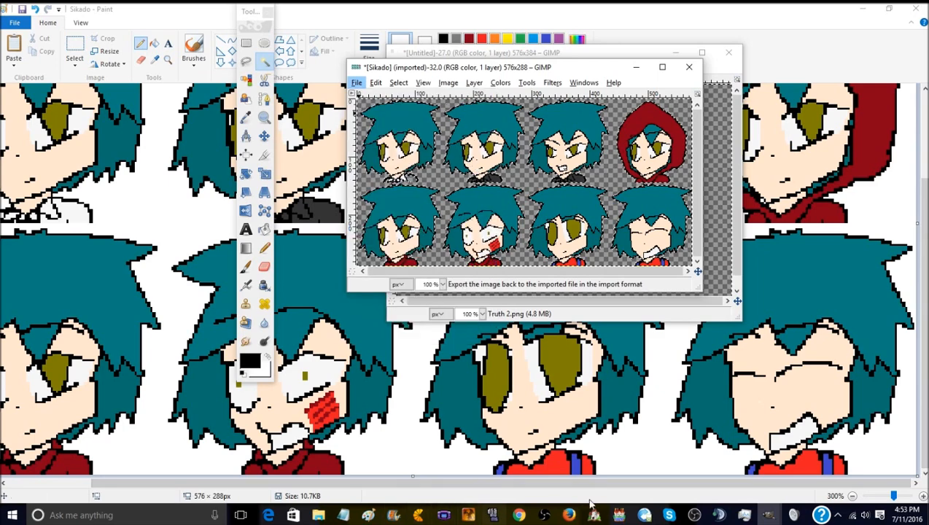
- Switch to RPG Maker MV and open the database on the Truth 1 actor
{"action": "left_click", "coordinate": [618, 515]}
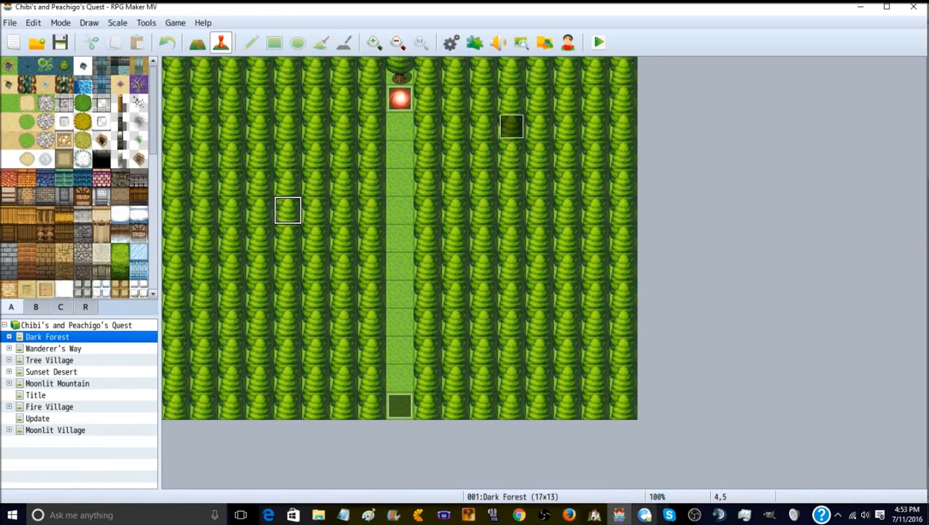
{"action": "left_click", "coordinate": [448, 46]}
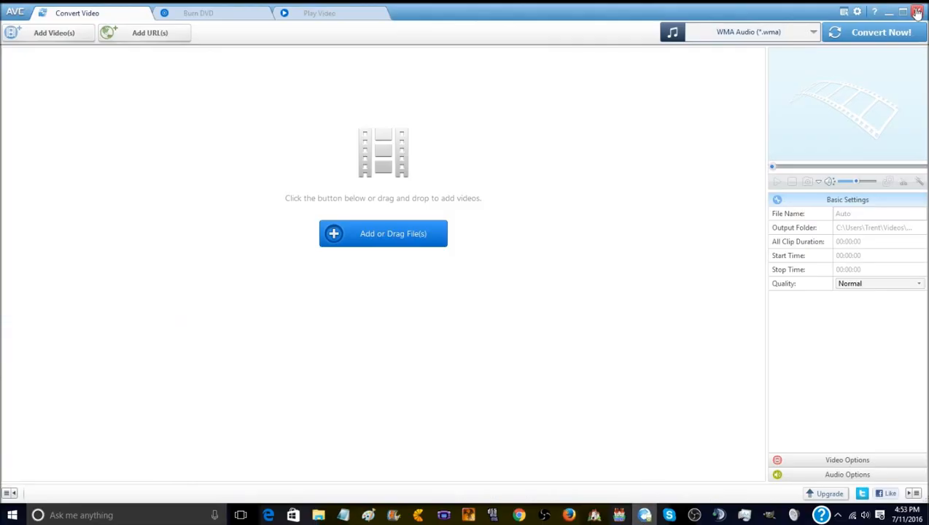
{"action": "left_click", "coordinate": [916, 10]}
{"action": "left_click", "coordinate": [451, 42]}
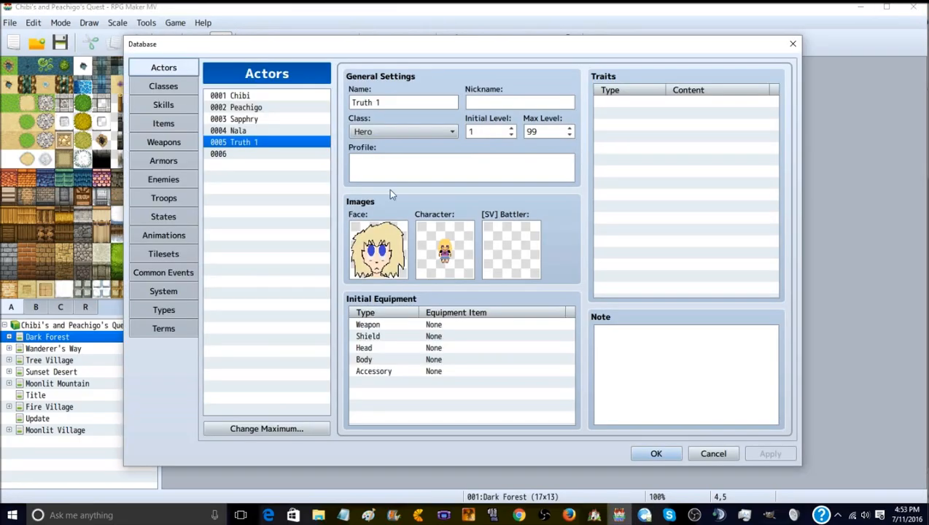
- Examine the individual faces of the Sikado sheet in the Truth 1 actor's face image selection, and cancel without choosing one
{"action": "double_click", "coordinate": [371, 252]}
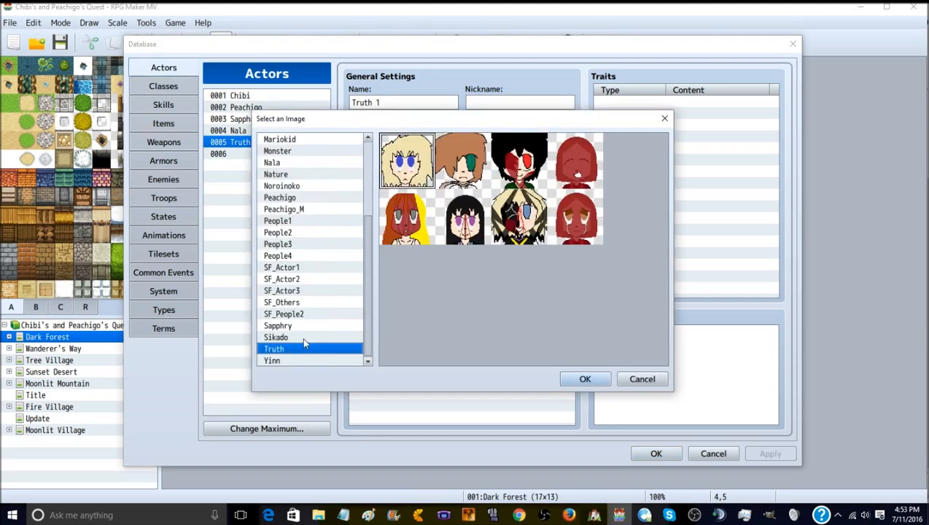
{"action": "left_click", "coordinate": [284, 338]}
{"action": "left_click", "coordinate": [574, 162]}
{"action": "left_click", "coordinate": [521, 168]}
{"action": "left_click", "coordinate": [529, 217]}
{"action": "left_click", "coordinate": [475, 213]}
{"action": "left_click", "coordinate": [464, 166]}
{"action": "left_click", "coordinate": [410, 165]}
{"action": "left_click", "coordinate": [412, 207]}
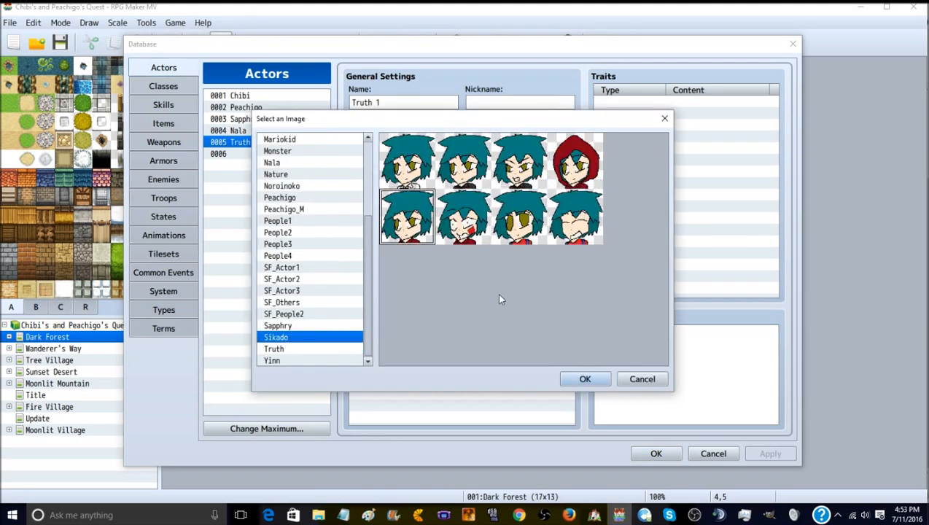
{"action": "left_click", "coordinate": [642, 379]}
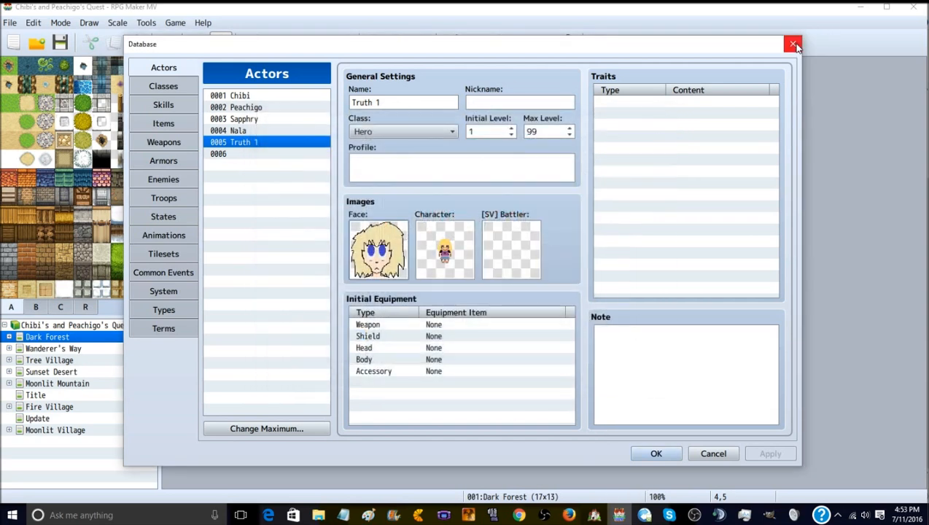
- Clear the Truth 1 actor's entry 0005, apply the change, and close the database
{"action": "right_click", "coordinate": [247, 144]}
{"action": "left_click", "coordinate": [274, 174]}
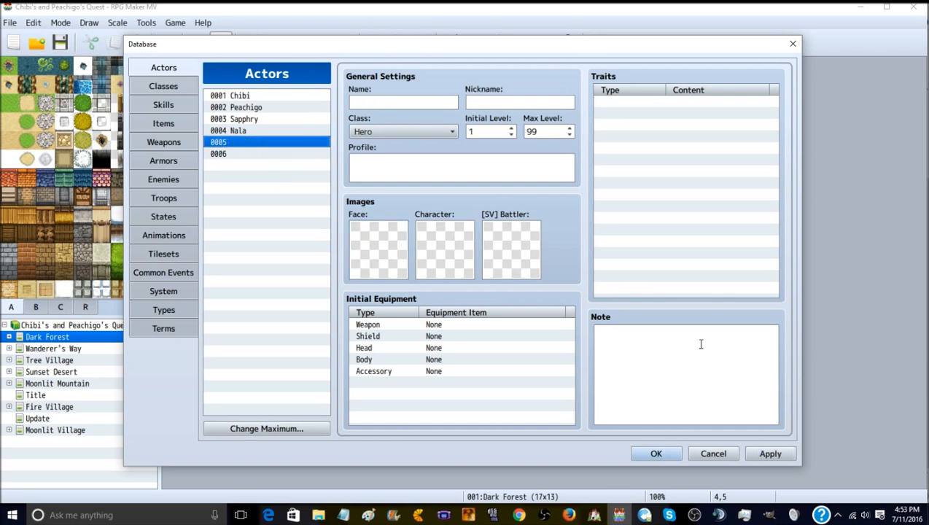
{"action": "left_click", "coordinate": [765, 453]}
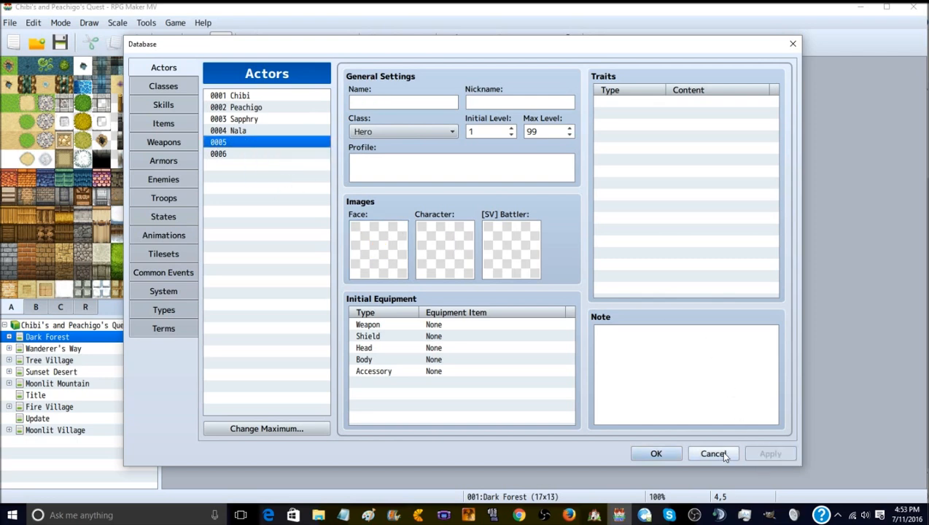
{"action": "left_click", "coordinate": [651, 454]}
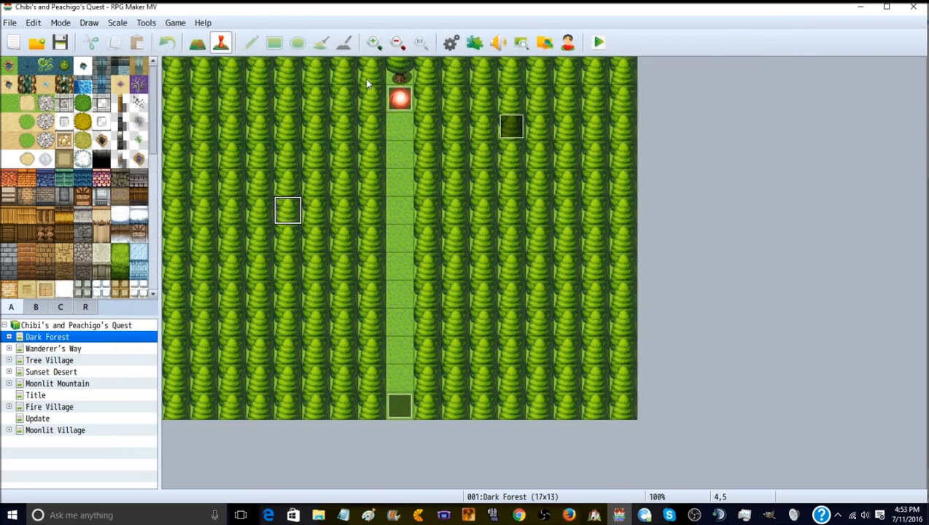